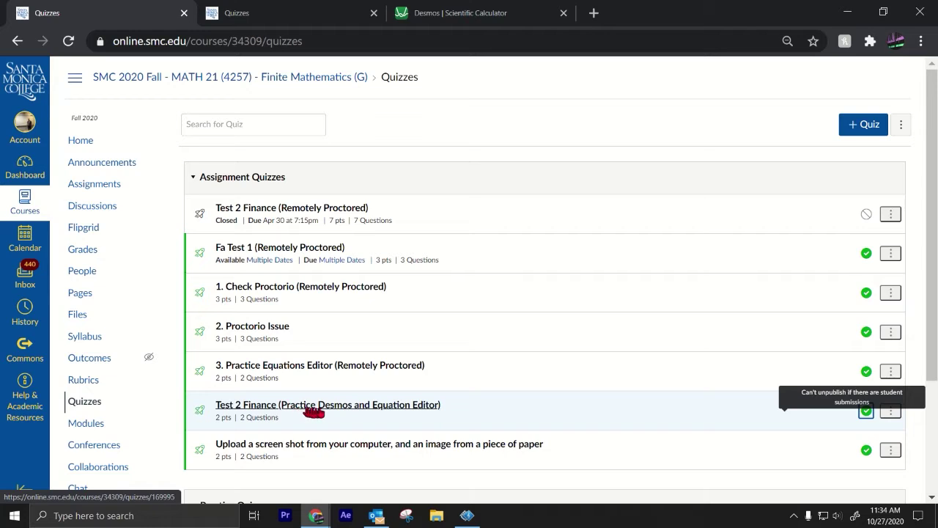
Step: Open the Test 2 Finance (Practice Desmos and Equation Editor) quiz in student preview
{"action": "left_click", "coordinate": [390, 408]}
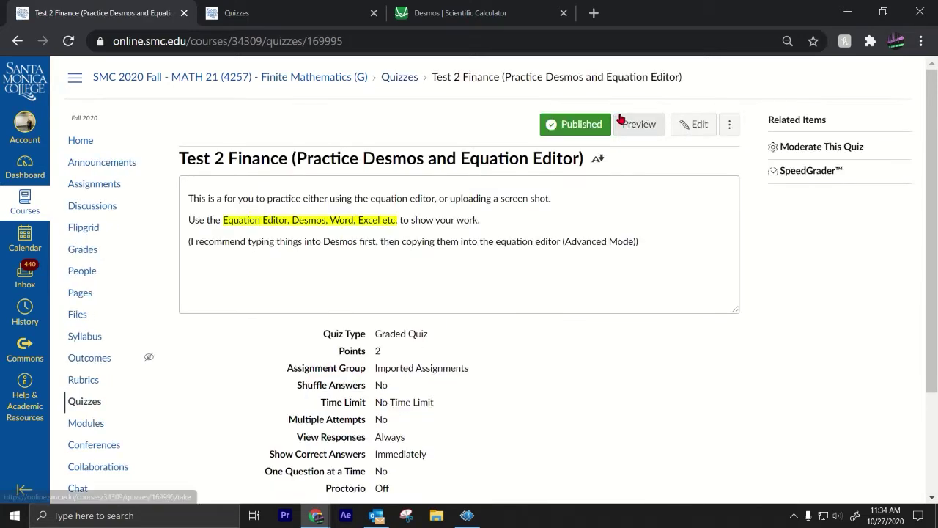
{"action": "left_click", "coordinate": [641, 124]}
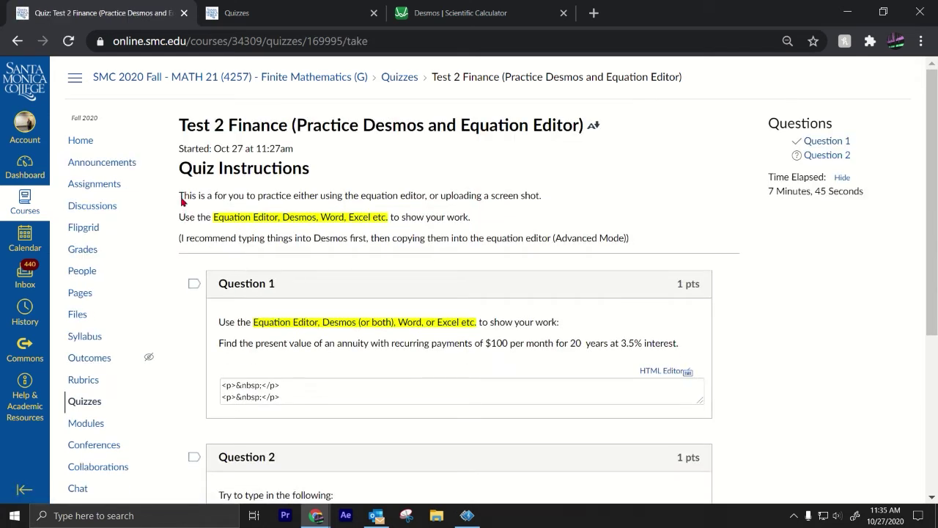
{"action": "left_click_drag", "start_coordinate": [193, 217], "coordinate": [471, 220]}
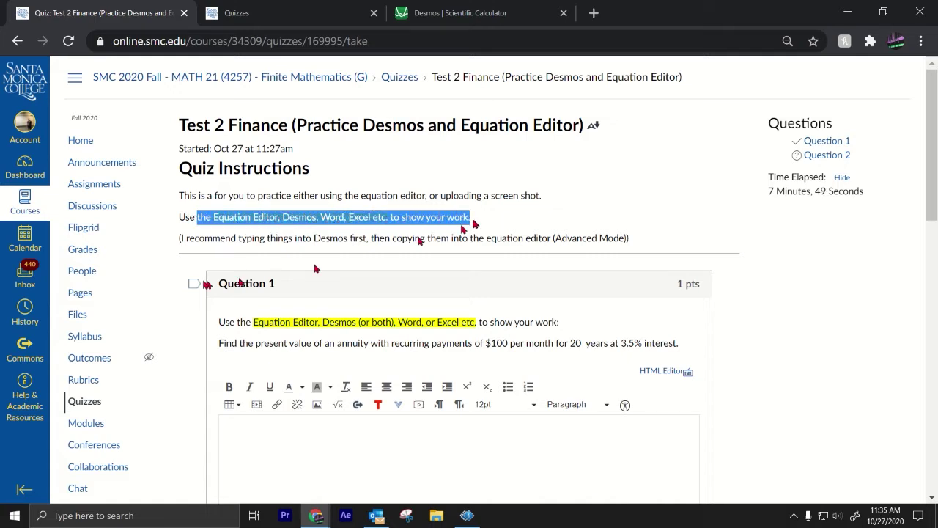
{"action": "left_click", "coordinate": [183, 245]}
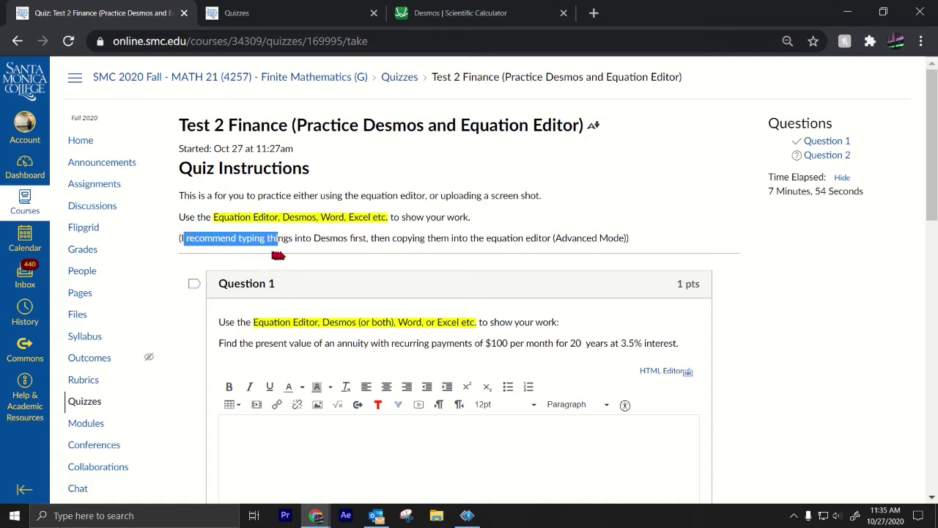
{"action": "left_click_drag", "start_coordinate": [189, 244], "coordinate": [638, 242]}
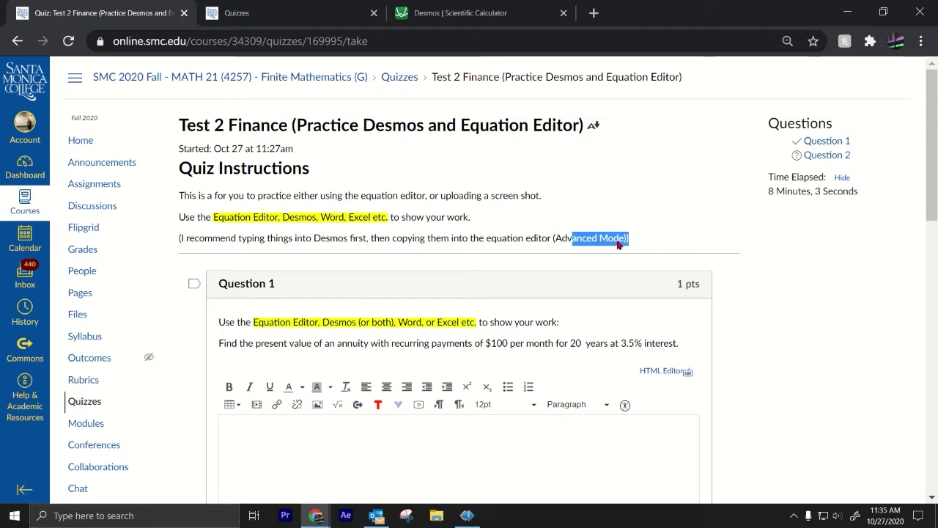
{"action": "scroll", "coordinate": [546, 165], "scroll_direction": "down", "scroll_amount": 2}
{"action": "left_click_drag", "start_coordinate": [283, 189], "coordinate": [393, 192]}
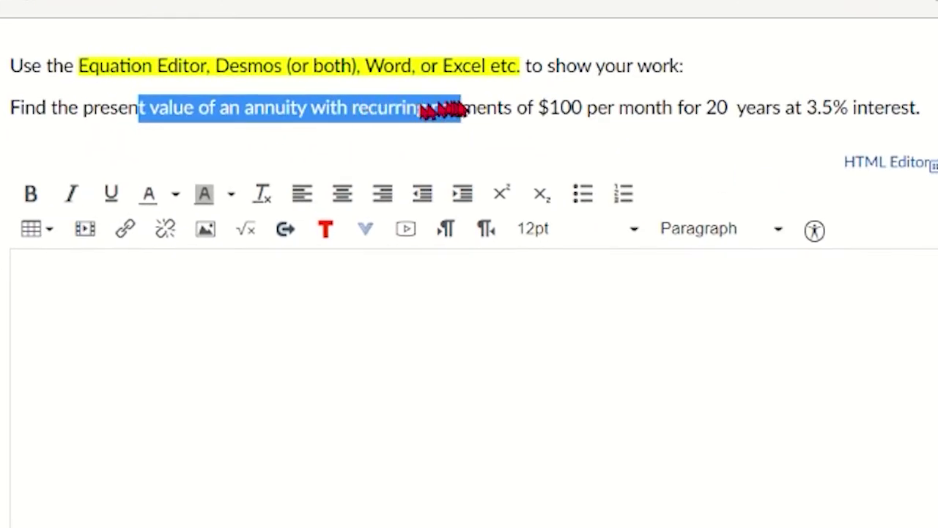
{"action": "mouse_move", "coordinate": [361, 126]}
{"action": "left_mouse_down"}
{"action": "mouse_move", "coordinate": [640, 134]}
{"action": "mouse_move", "coordinate": [691, 122]}
{"action": "mouse_move", "coordinate": [840, 116]}
{"action": "left_mouse_up"}
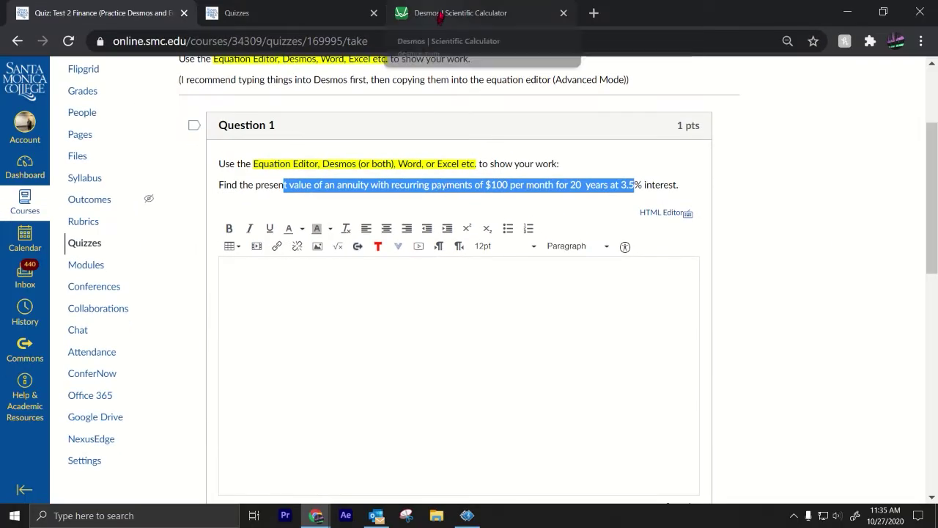
Step: In Desmos, select the P = R((1−(1+i)^−n)/i) formula and add a blank line below it
{"action": "left_click", "coordinate": [440, 15]}
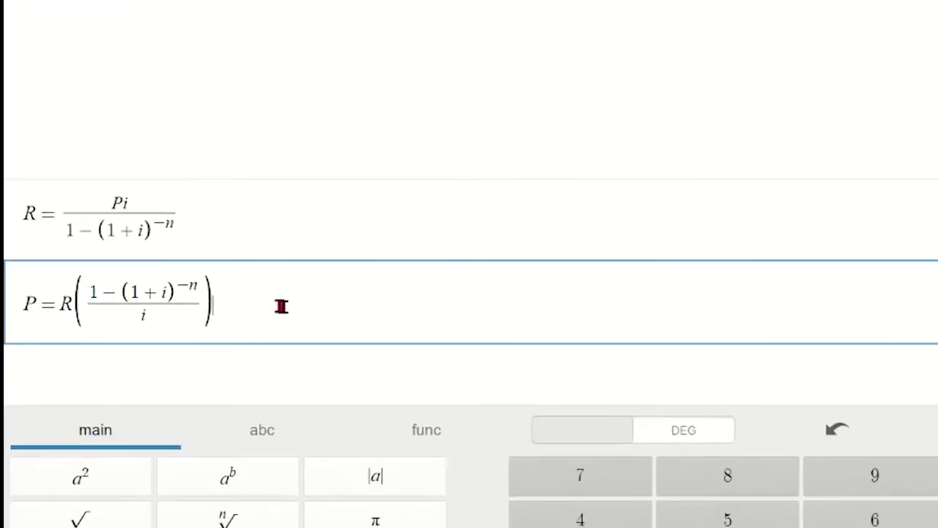
{"action": "left_click_drag", "start_coordinate": [157, 286], "coordinate": [65, 283]}
{"action": "left_click_drag", "start_coordinate": [154, 300], "coordinate": [21, 294]}
{"action": "left_click", "coordinate": [298, 307]}
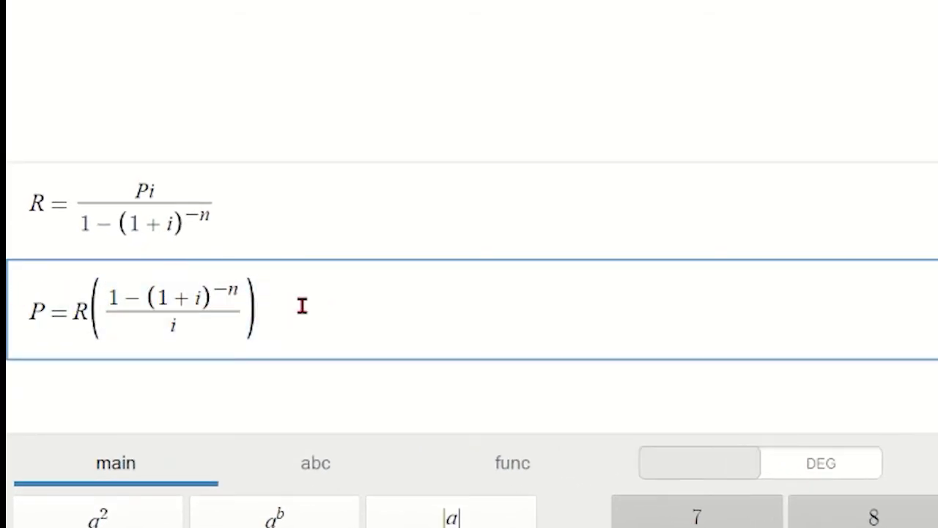
{"action": "key", "text": "Return"}
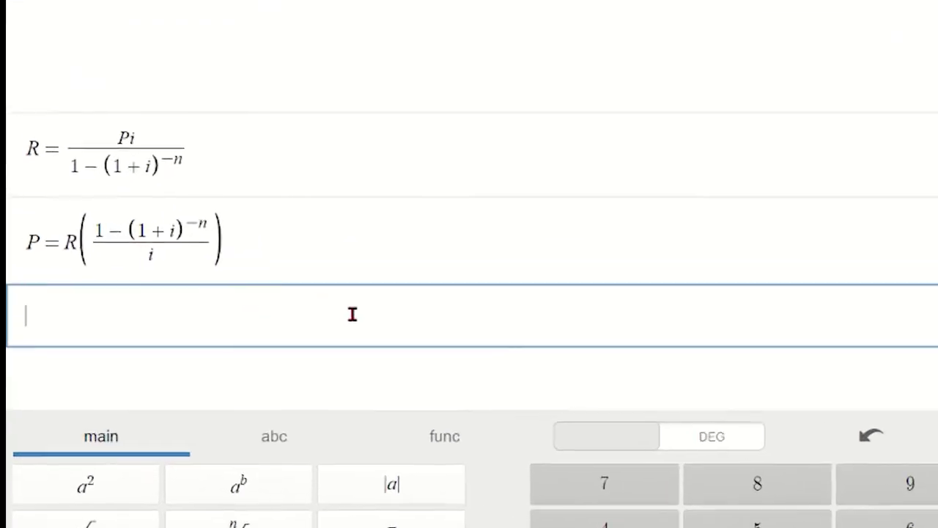
Step: Retype P = R((1−(1+i)^−n)/i) as a third Desmos line, select it, and return to the quiz
{"action": "type", "text": "P"}
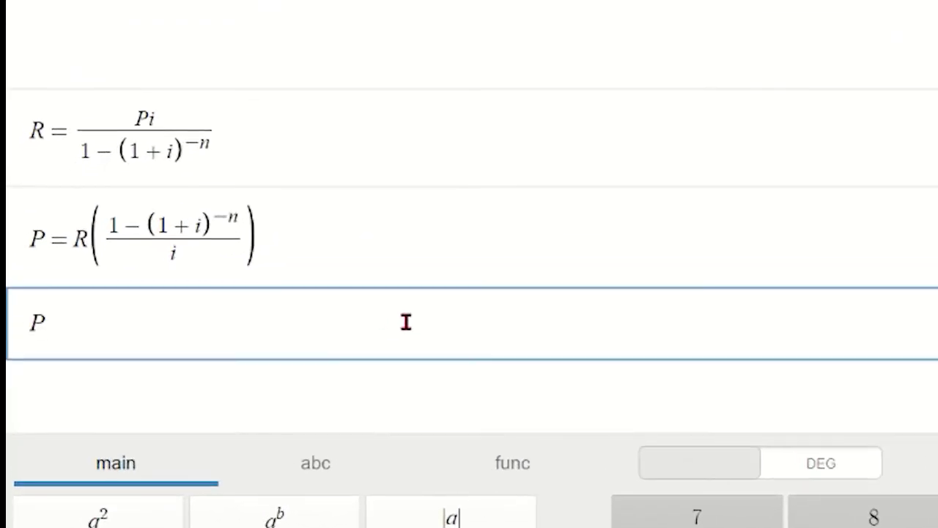
{"action": "type", "text": "="}
{"action": "type", "text": "R("}
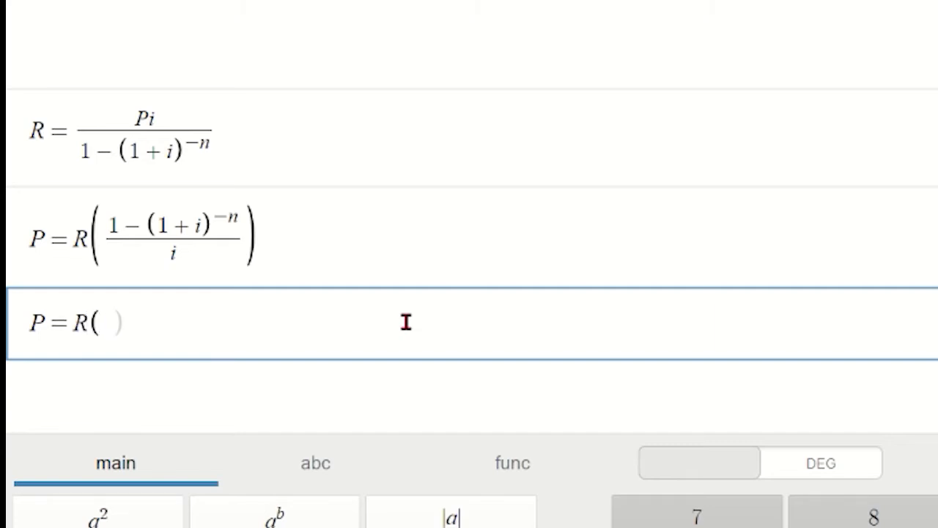
{"action": "type", "text": "1/i"}
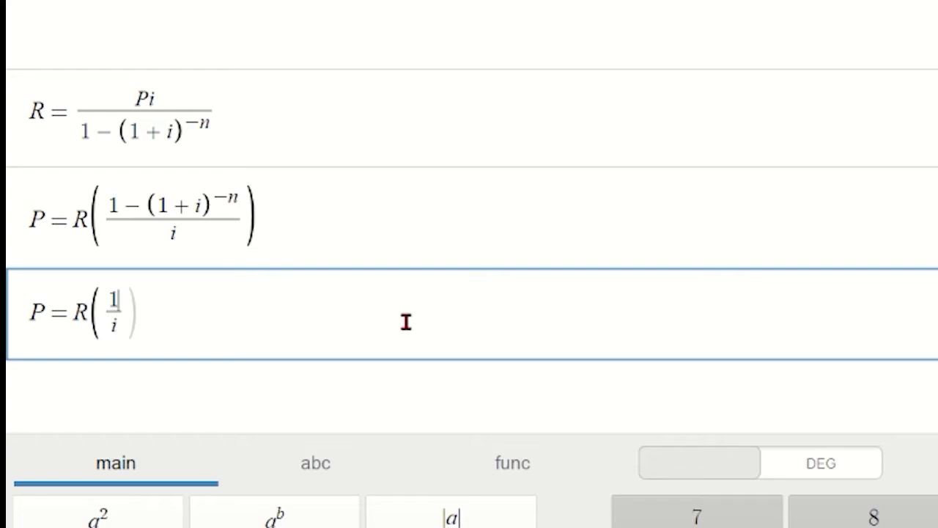
{"action": "type", "text": "-("}
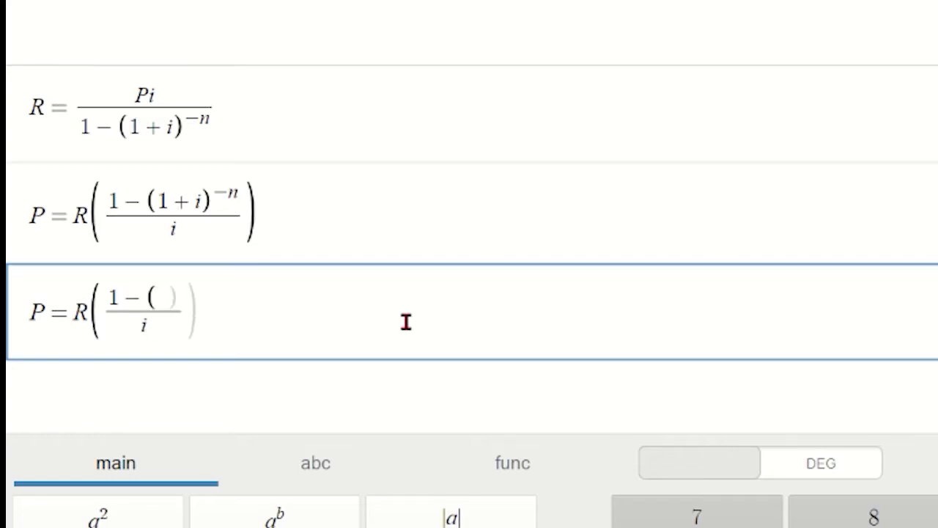
{"action": "type", "text": "1+i"}
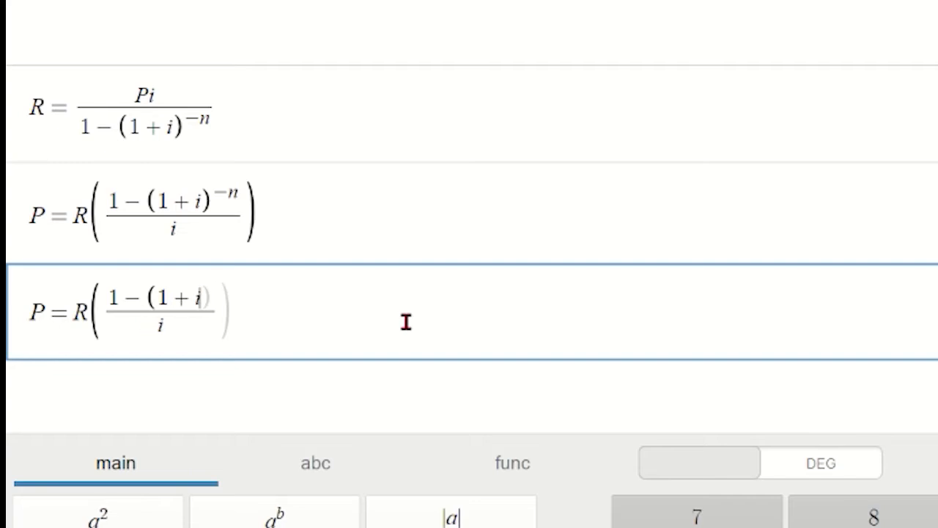
{"action": "type", "text": ")"}
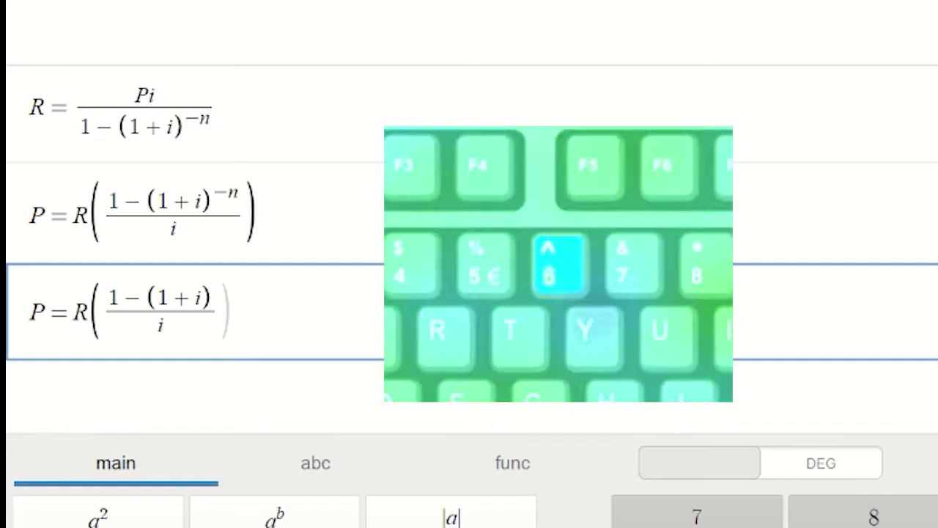
{"action": "type", "text": "^"}
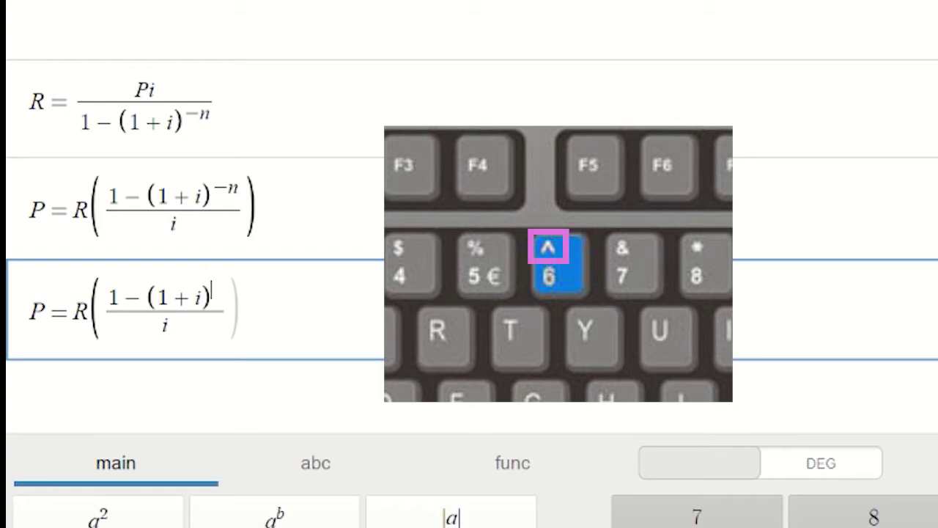
{"action": "type", "text": "-n"}
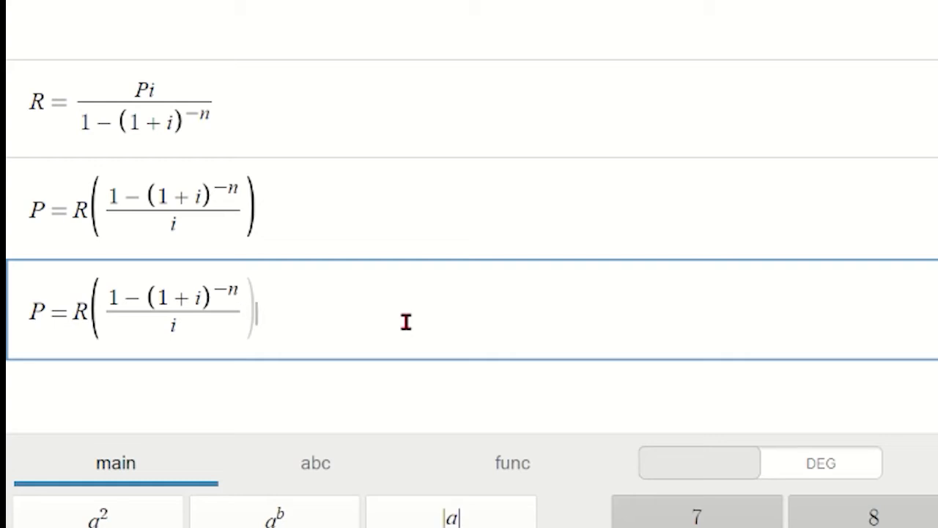
{"action": "key", "text": "Return"}
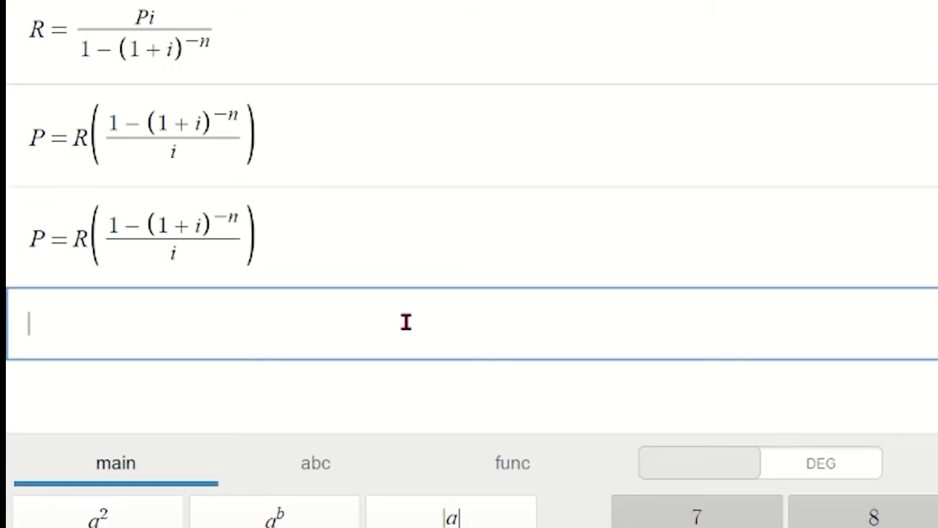
{"action": "mouse_move", "coordinate": [285, 245]}
{"action": "left_mouse_down"}
{"action": "mouse_move", "coordinate": [197, 228]}
{"action": "mouse_move", "coordinate": [14, 245]}
{"action": "left_mouse_up"}
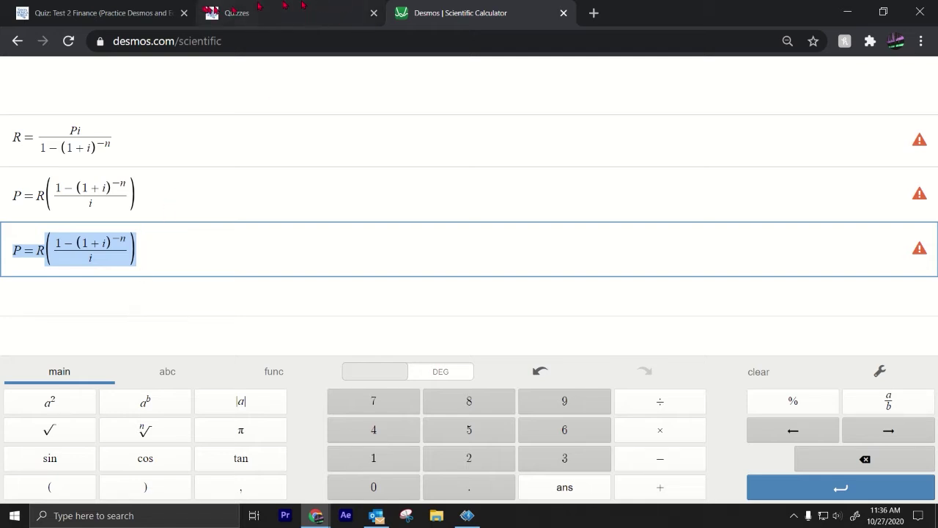
{"action": "left_click", "coordinate": [150, 15]}
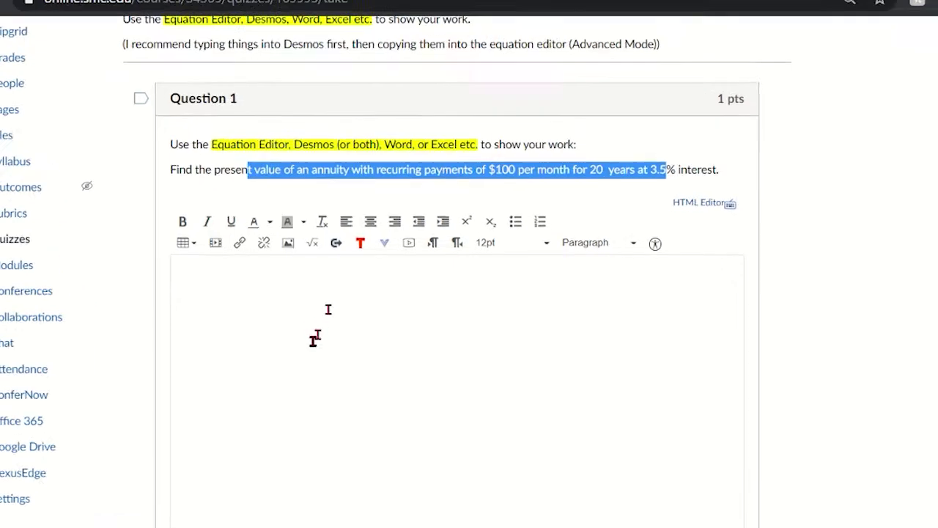
{"action": "left_click", "coordinate": [345, 315]}
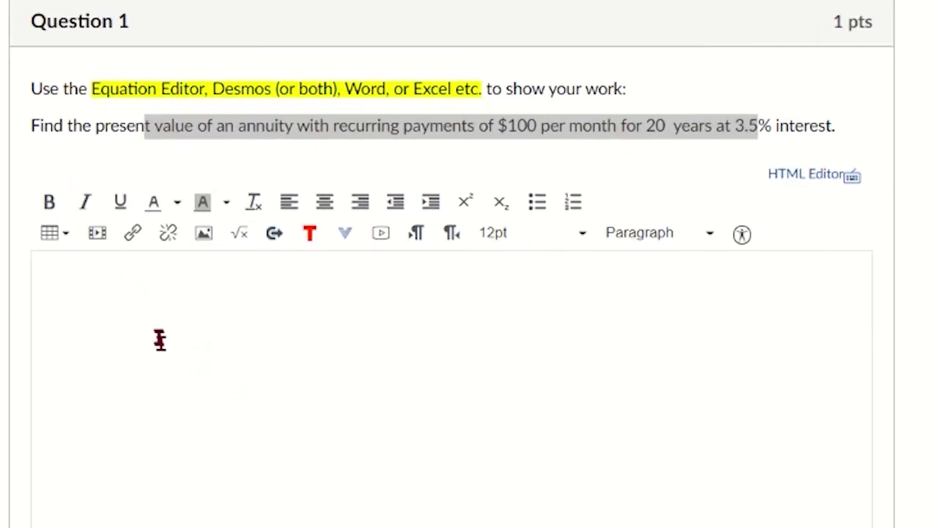
{"action": "type", "text": "P=R\\left(\\frac{1-\\left(1+i\\right)^{-n}}{i}\\right)"}
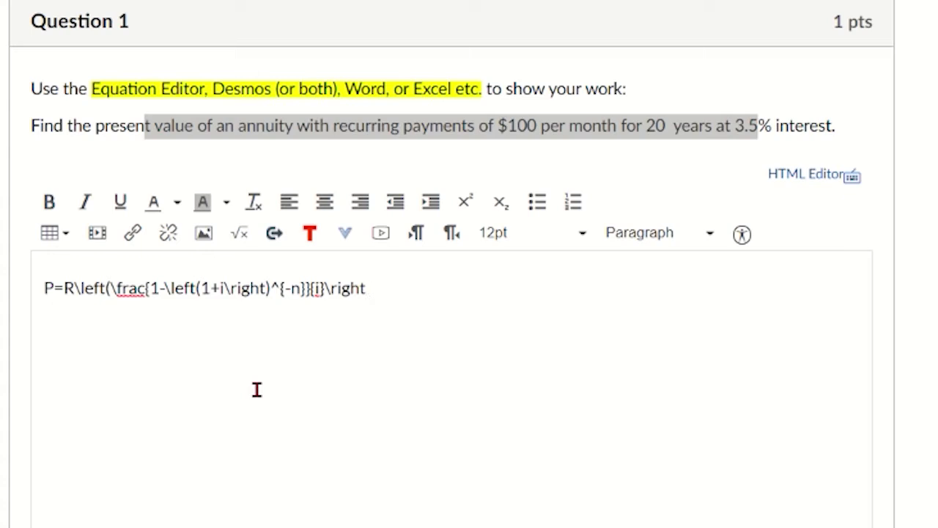
{"action": "key", "text": "BackSpace"}
{"action": "key", "text": "BackSpace"}
{"action": "key", "text": "BackSpace"}
{"action": "key", "text": "BackSpace"}
{"action": "key", "text": "BackSpace"}
{"action": "key", "text": "BackSpace"}
{"action": "key", "text": "BackSpace"}
{"action": "key", "text": "BackSpace"}
{"action": "key", "text": "BackSpace"}
{"action": "key", "text": "BackSpace"}
{"action": "key", "text": "BackSpace"}
{"action": "key", "text": "BackSpace"}
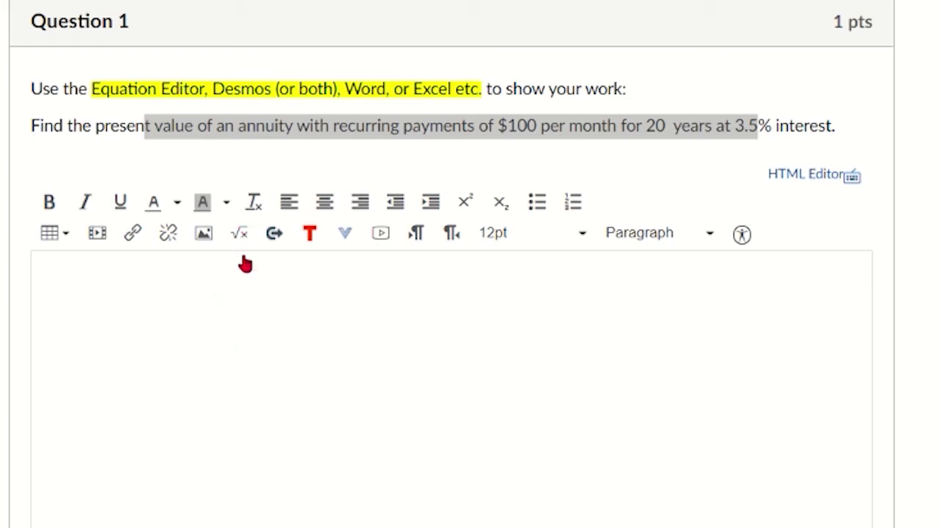
{"action": "left_click", "coordinate": [242, 235]}
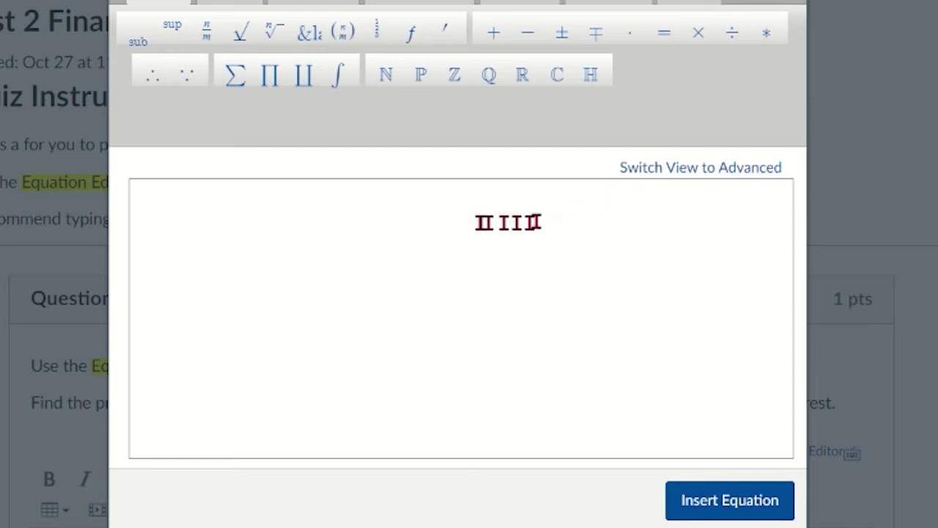
{"action": "left_click", "coordinate": [481, 219]}
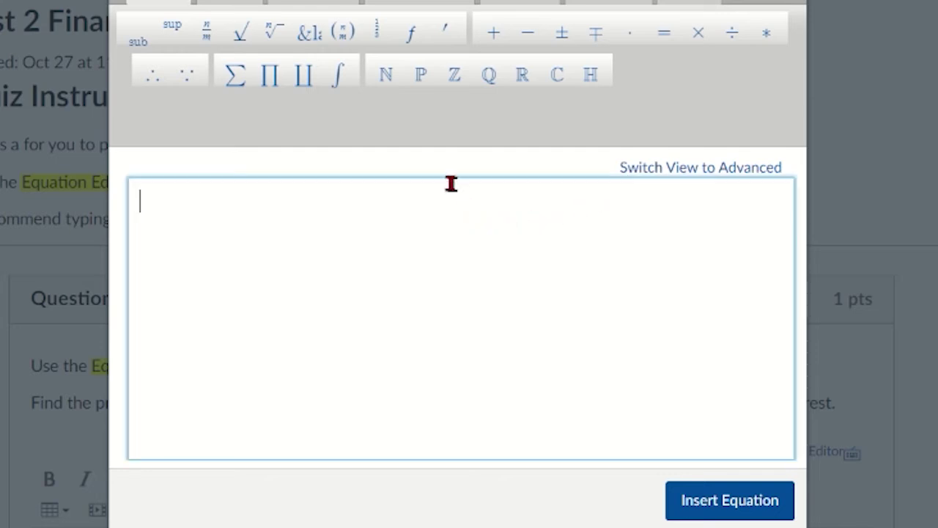
{"action": "type", "text": "P=R\\left(\\frac{1-\\left(1+i\\right)^{-n"}
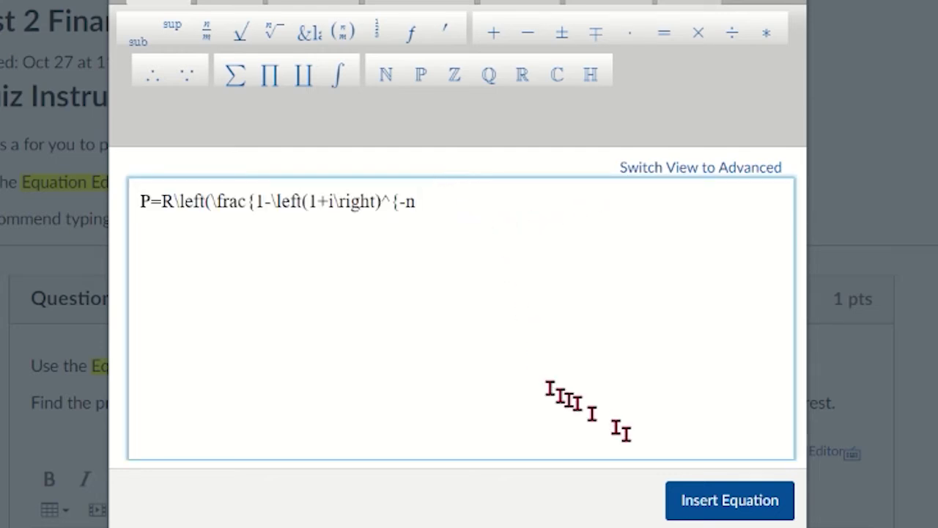
{"action": "left_click", "coordinate": [708, 498]}
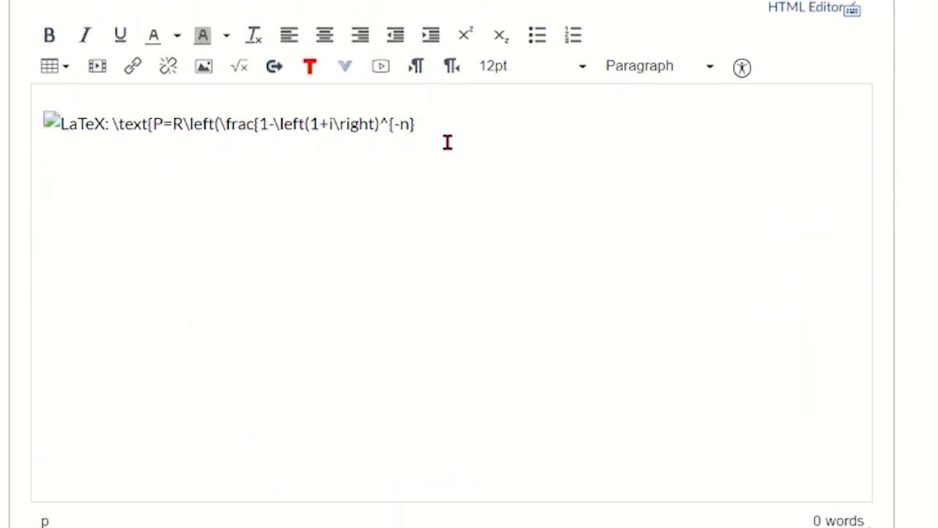
{"action": "key", "text": "BackSpace"}
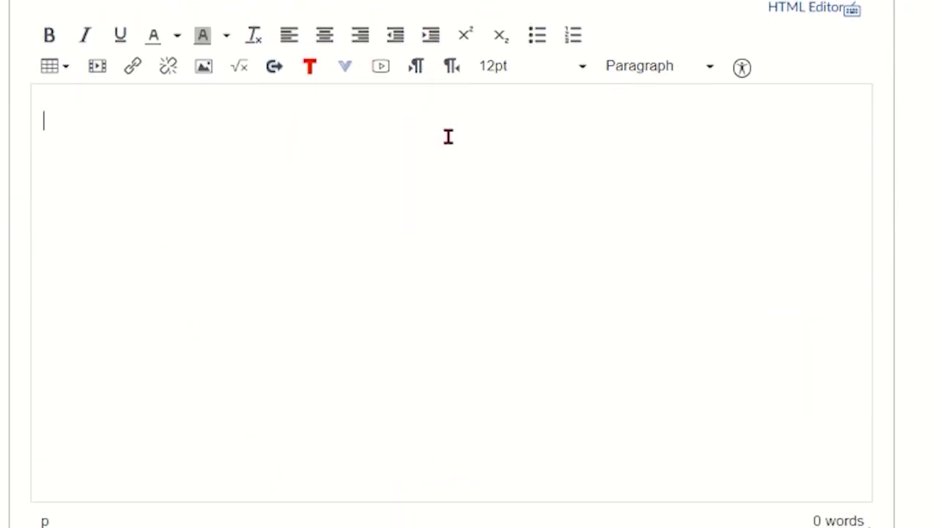
Step: Insert the pasted annuity formula LaTeX into the answer box via the Advanced equation editor
{"action": "left_click", "coordinate": [240, 67]}
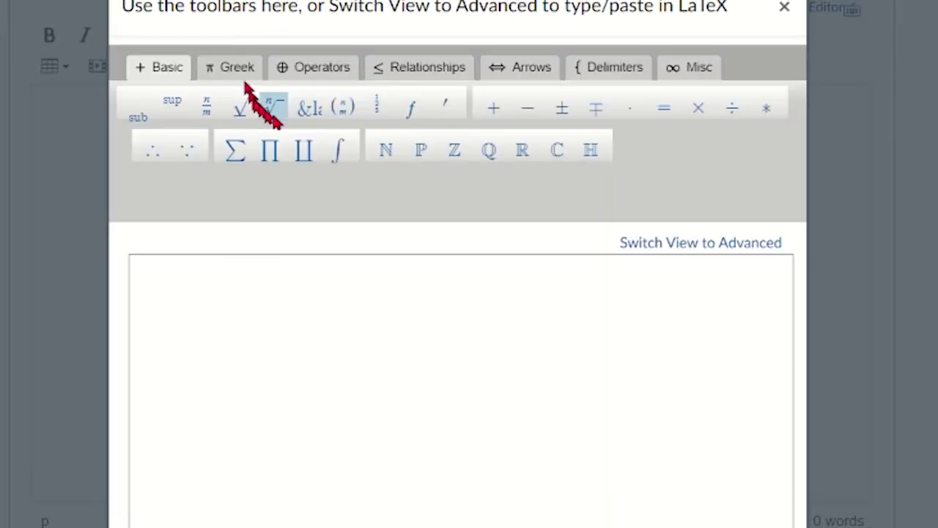
{"action": "left_click", "coordinate": [682, 247]}
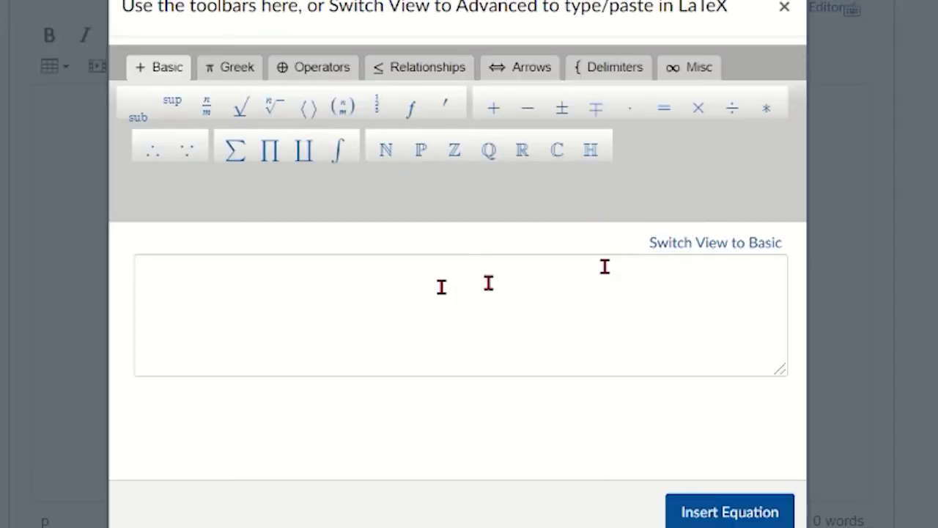
{"action": "left_click", "coordinate": [390, 286]}
{"action": "type", "text": "P=R\\left(\\frac{1-\\left(1+i\\right)^{-n}}{i}\\right)"}
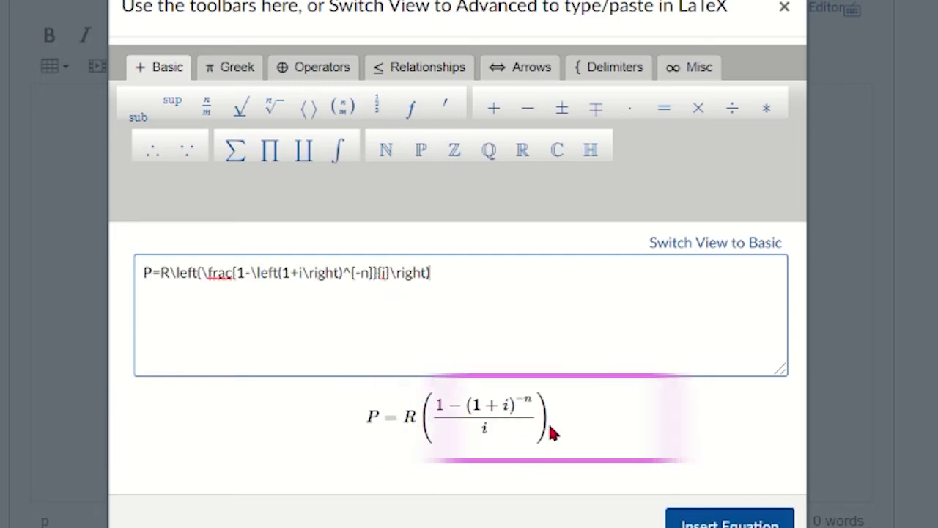
{"action": "left_click", "coordinate": [693, 522]}
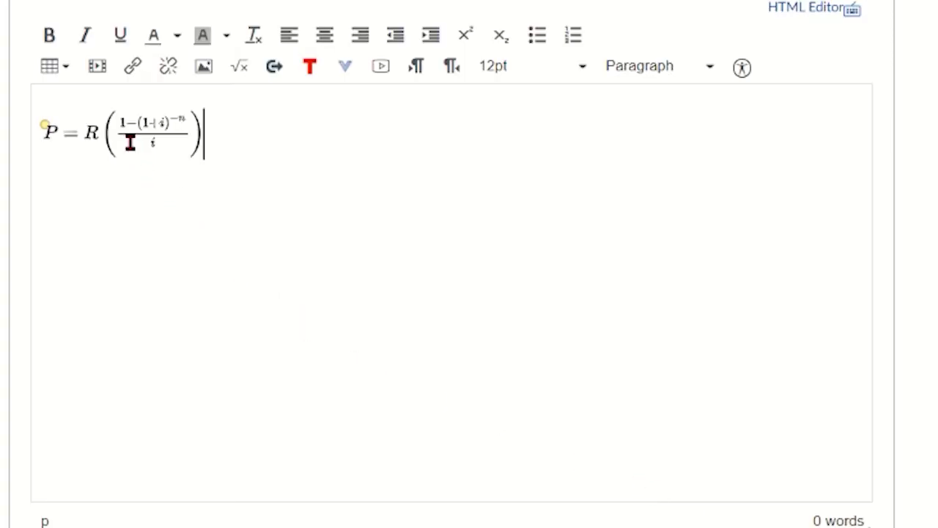
Step: Enlarge the inserted formula image and highlight the $100 payment in the question
{"action": "left_click", "coordinate": [140, 144]}
{"action": "left_click_drag", "start_coordinate": [203, 159], "coordinate": [272, 180]}
{"action": "left_click", "coordinate": [338, 168]}
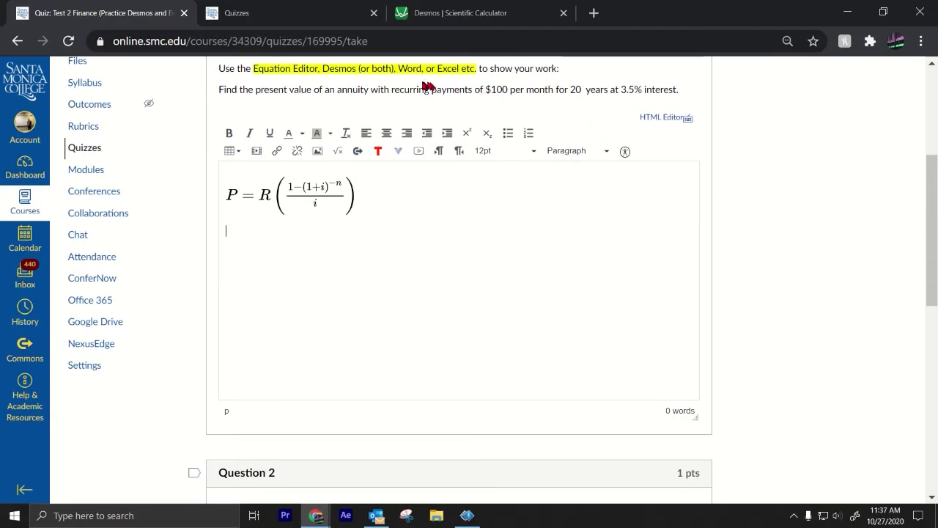
{"action": "left_click_drag", "start_coordinate": [424, 90], "coordinate": [524, 91]}
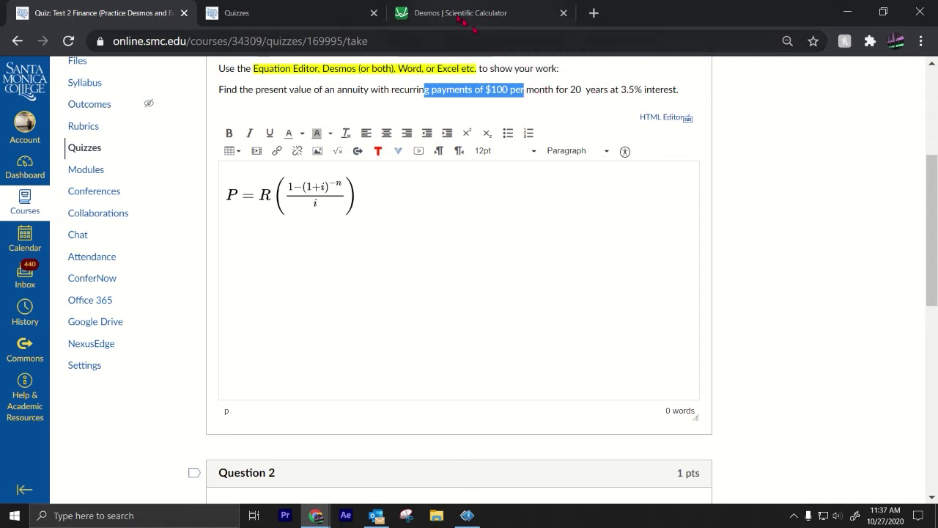
Step: Replace R with 100 in the third Desmos expression and delete the i inside (1 + i)
{"action": "left_click", "coordinate": [456, 19]}
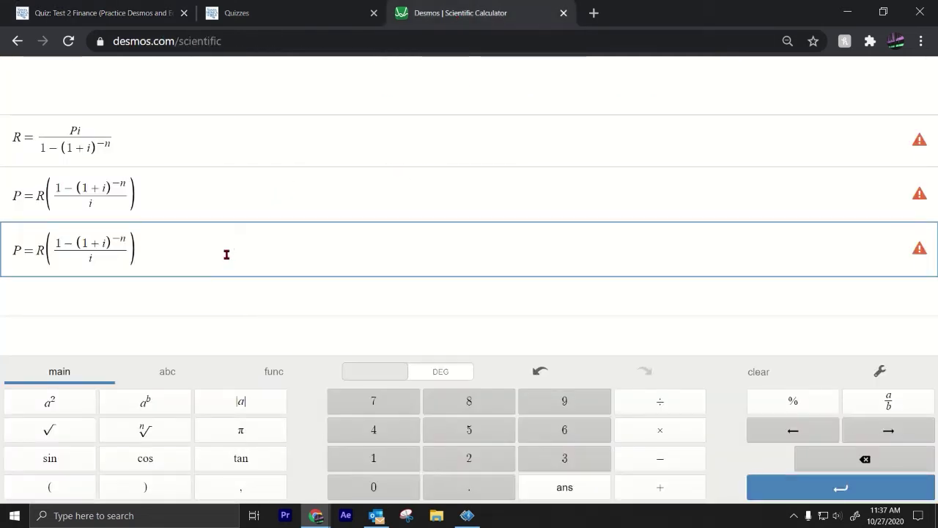
{"action": "key", "text": "Return"}
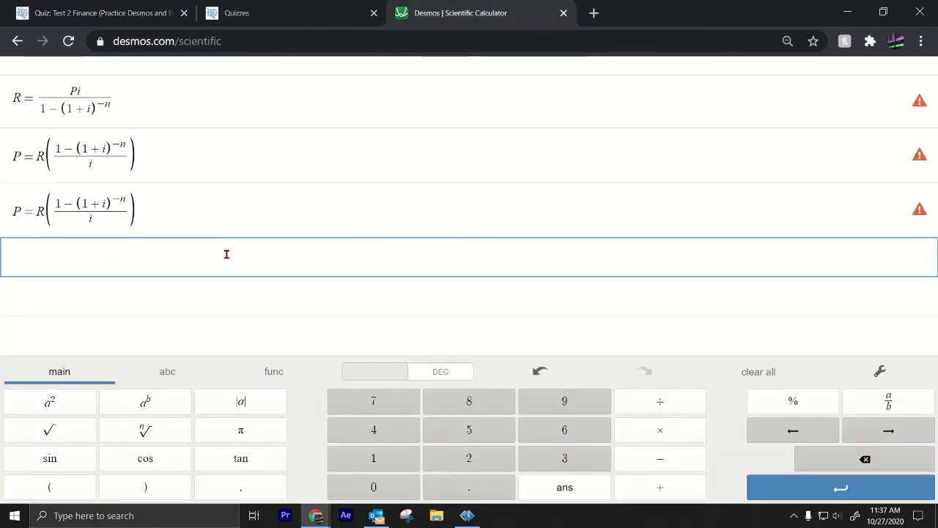
{"action": "left_click", "coordinate": [63, 205]}
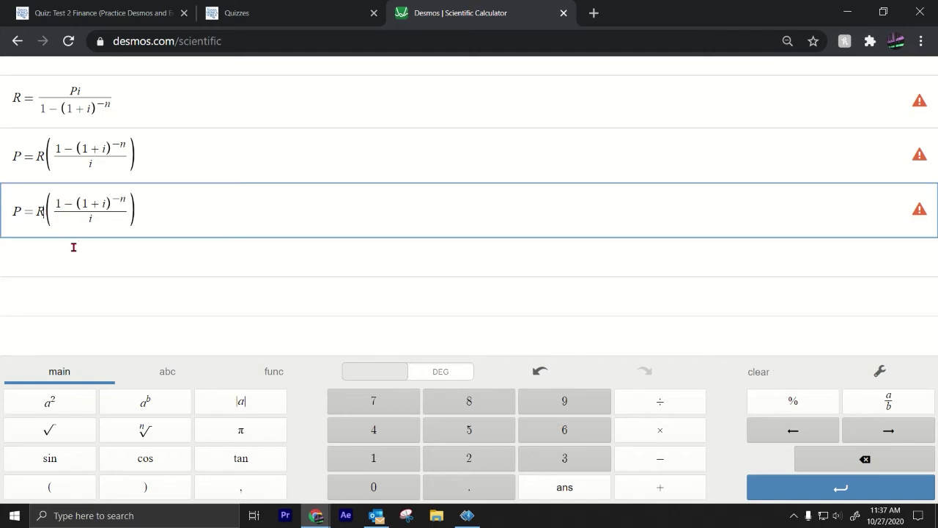
{"action": "key", "text": "BackSpace"}
{"action": "type", "text": "100"}
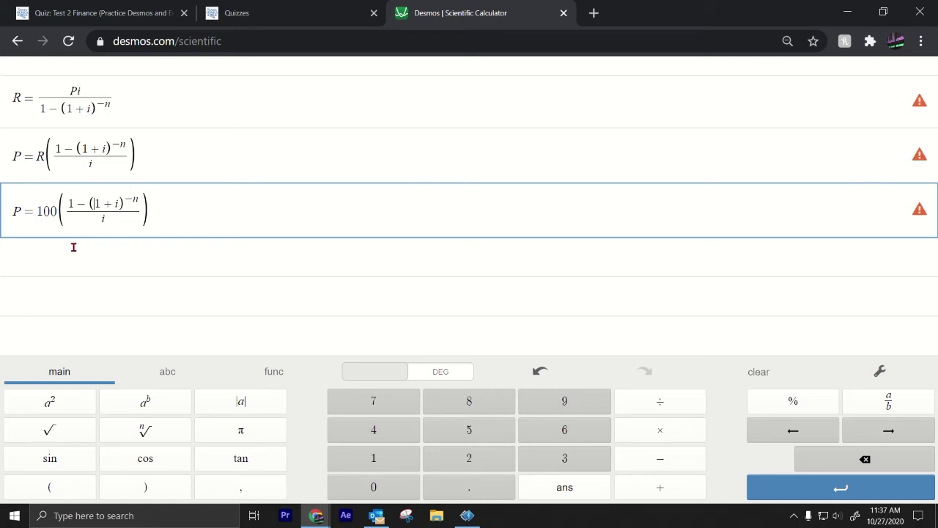
{"action": "key", "text": "BackSpace"}
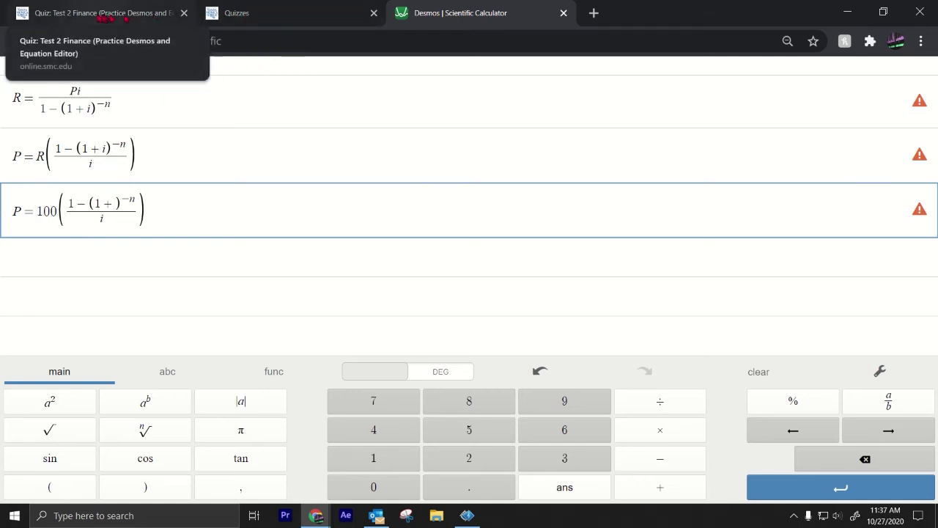
{"action": "left_click", "coordinate": [96, 14]}
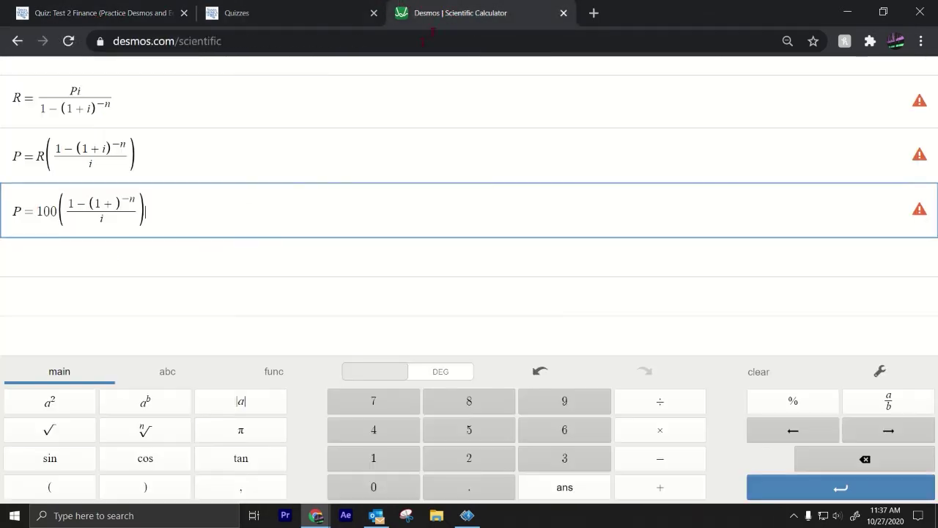
Step: Fill the empty (1 + ) in the third Desmos expression with .035/12
{"action": "left_click", "coordinate": [407, 12]}
{"action": "left_click", "coordinate": [188, 277]}
{"action": "key", "text": "BackSpace"}
{"action": "type", "text": ".035"}
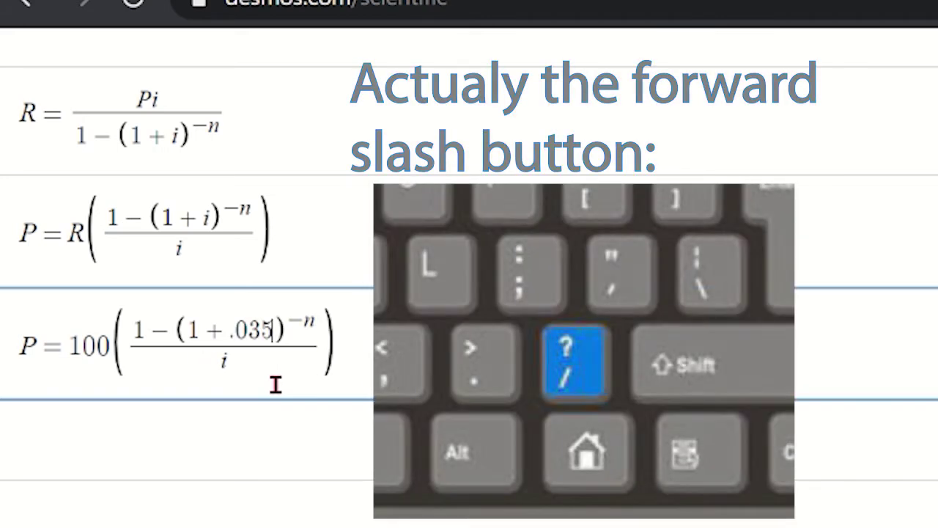
{"action": "type", "text": "/"}
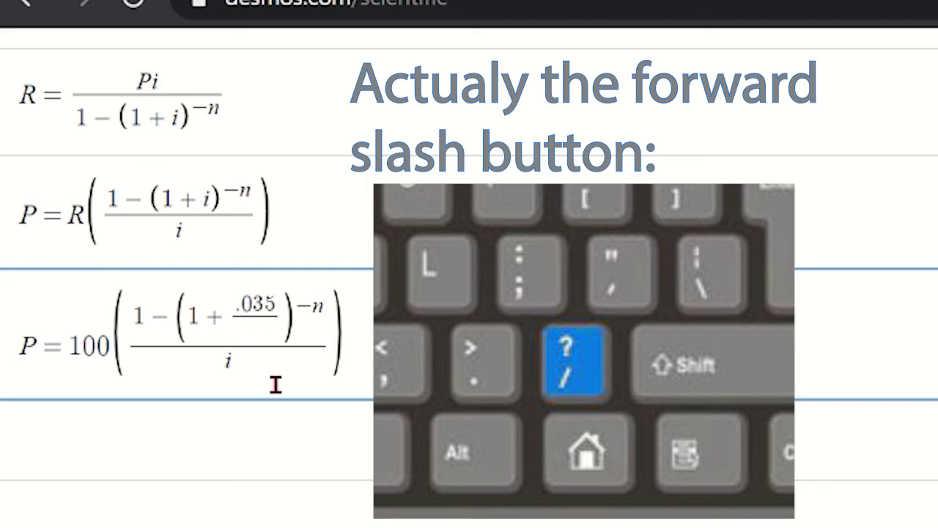
{"action": "type", "text": "12"}
{"action": "key", "text": "Right"}
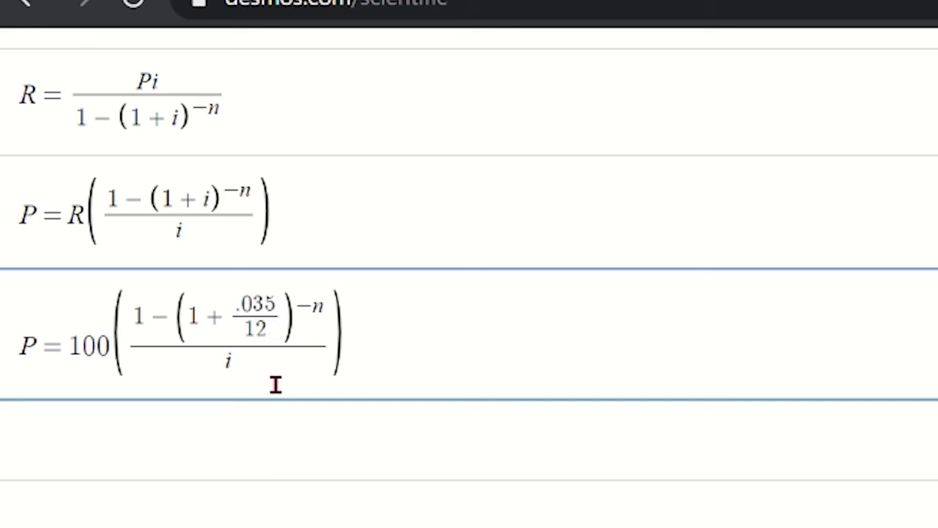
Step: Set the exponent to −240 and the denominator to .035/12, then select the expression
{"action": "key", "text": "BackSpace"}
{"action": "key", "text": "BackSpace"}
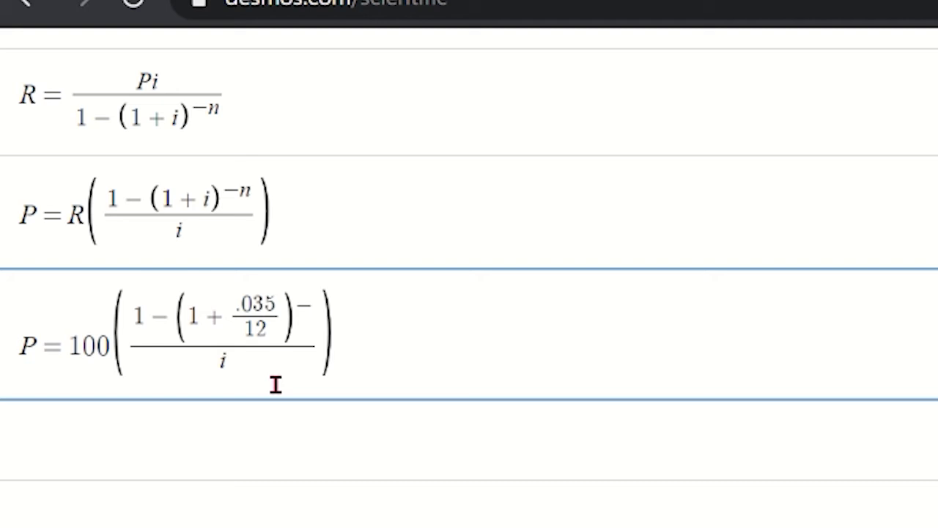
{"action": "type", "text": "240"}
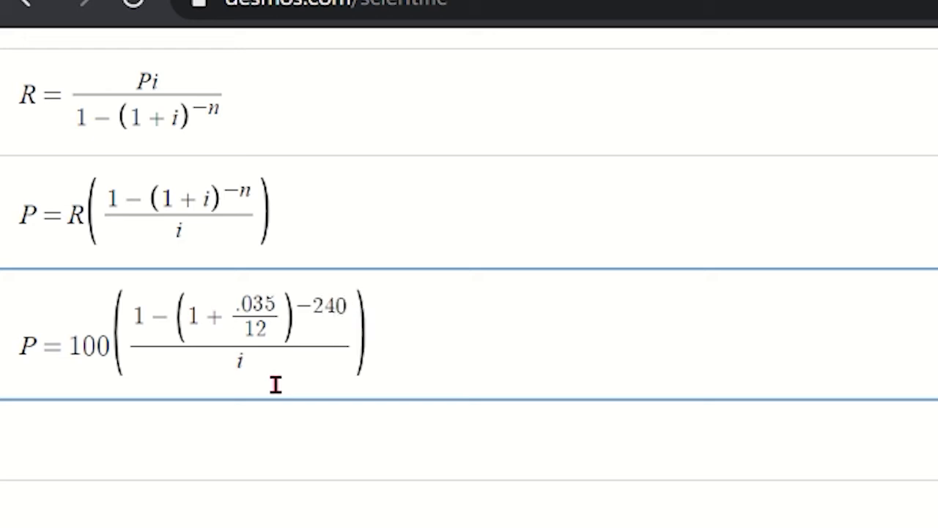
{"action": "key", "text": "Down"}
{"action": "key", "text": "BackSpace"}
{"action": "type", "text": "0"}
{"action": "key", "text": "BackSpace"}
{"action": "type", "text": ".035/12"}
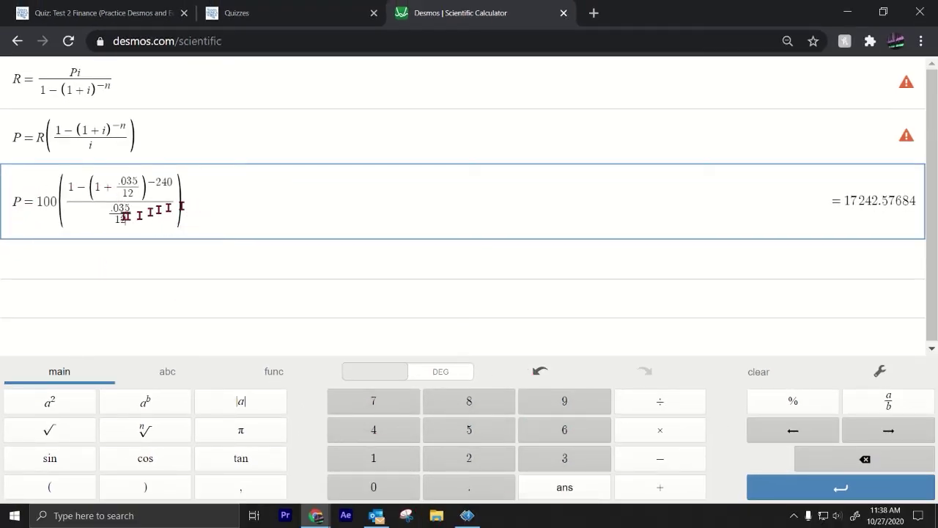
{"action": "left_click_drag", "start_coordinate": [194, 196], "coordinate": [2, 214]}
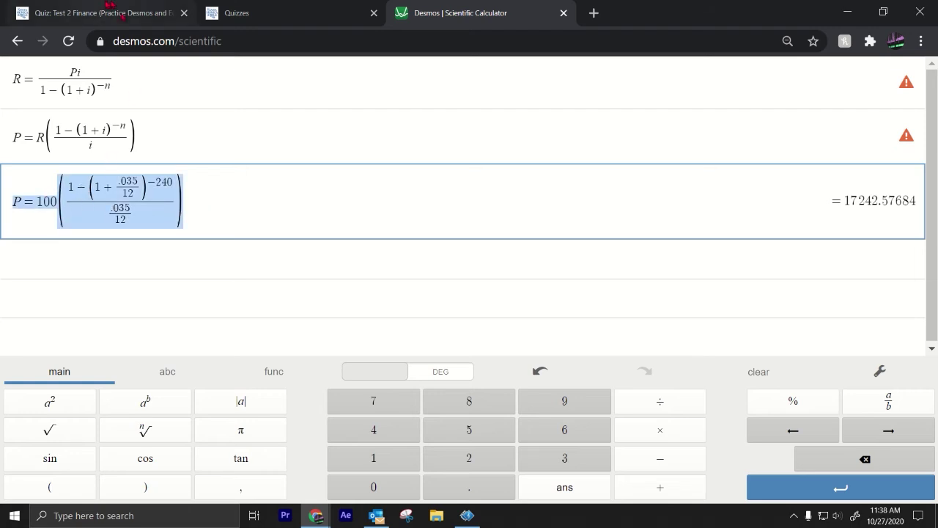
Step: Insert the pasted P = 100((1−(1+.035/12)^−240)/(.035/12)) equation below the first formula
{"action": "left_click", "coordinate": [96, 12]}
{"action": "left_click", "coordinate": [386, 198]}
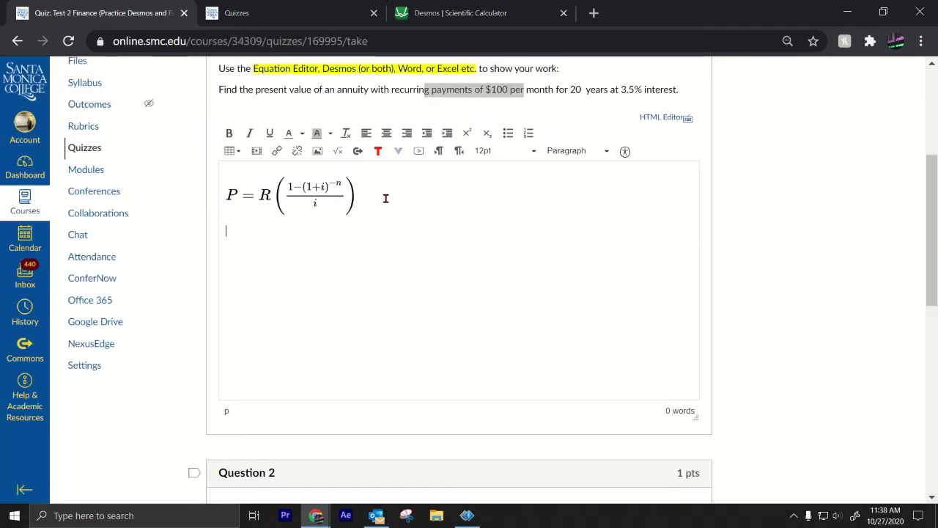
{"action": "left_click", "coordinate": [338, 151]}
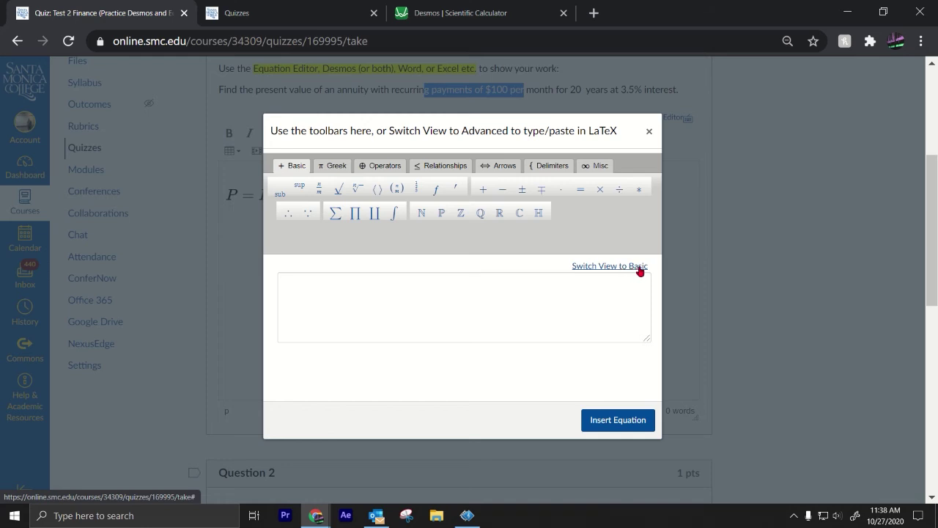
{"action": "left_click", "coordinate": [327, 290]}
{"action": "type", "text": "P=100\\left(\\frac{1-\\left(1+\\frac{.035}{12}\\right)^{-240}}{\\frac{.035}{12}}\\right)"}
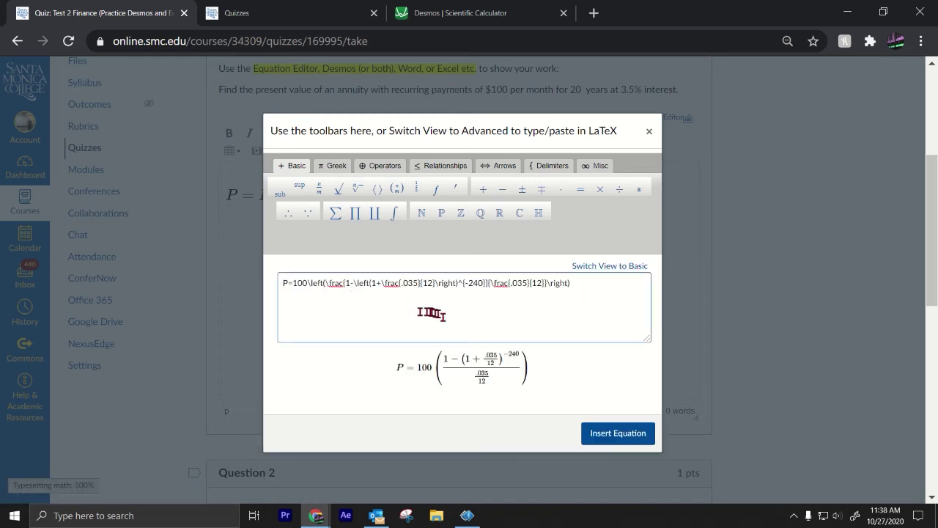
{"action": "left_click", "coordinate": [614, 433]}
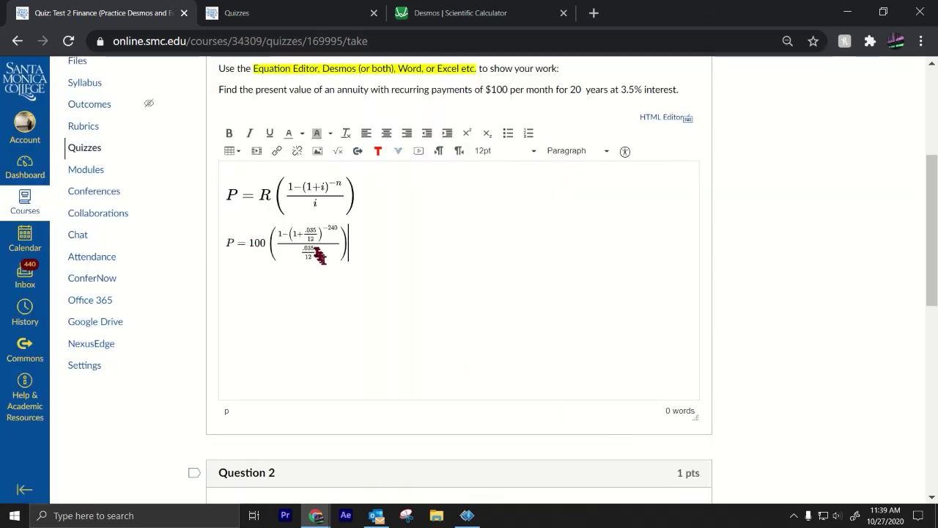
Step: Enlarge the substituted-formula equation image and deselect it
{"action": "left_click", "coordinate": [346, 258]}
{"action": "left_click_drag", "start_coordinate": [343, 260], "coordinate": [433, 310]}
{"action": "left_click", "coordinate": [466, 281]}
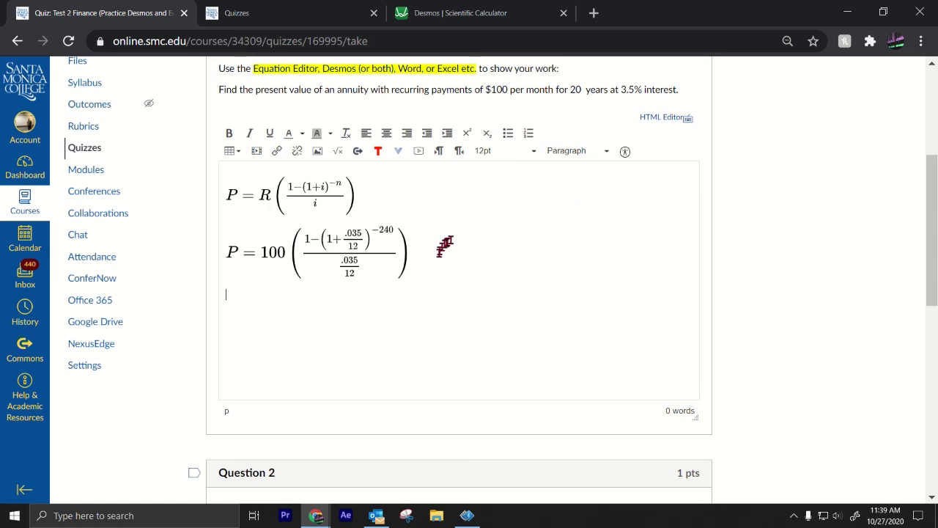
Step: Copy the 100(…) expression into a fourth Desmos row, evaluating to 17242.57684
{"action": "left_click", "coordinate": [449, 13]}
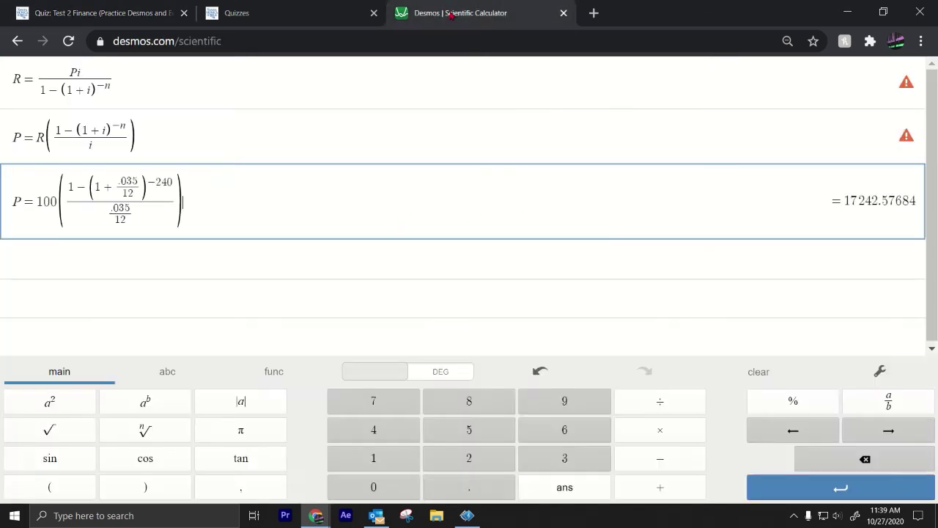
{"action": "left_click_drag", "start_coordinate": [184, 204], "coordinate": [38, 203]}
{"action": "key", "text": "ctrl+c"}
{"action": "left_click", "coordinate": [67, 253]}
{"action": "key", "text": "ctrl+v"}
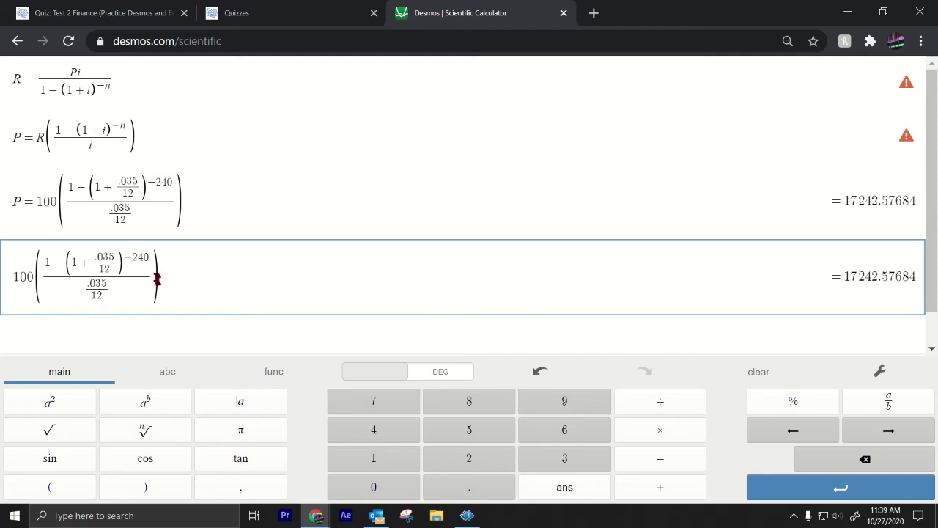
Step: Add a row reading P=17242.58 and select it for copying
{"action": "left_click", "coordinate": [136, 334]}
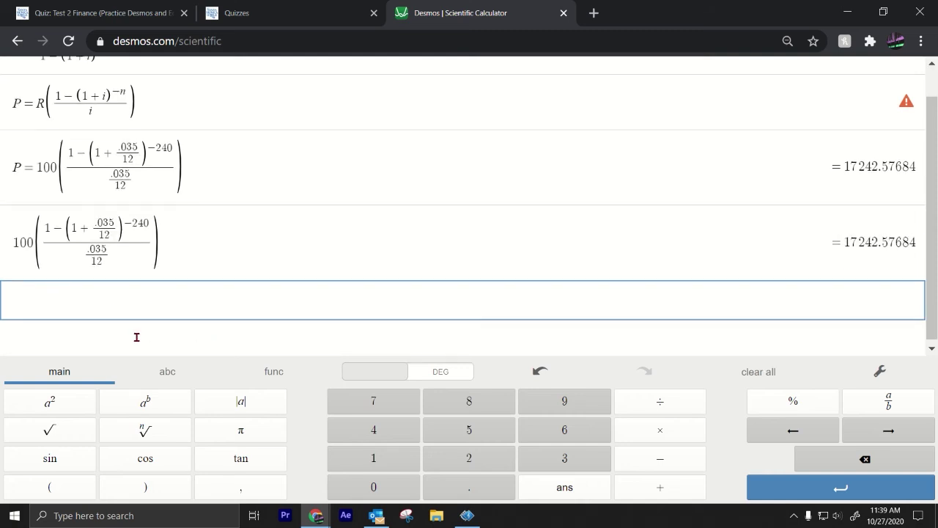
{"action": "type", "text": "P="}
{"action": "type", "text": "17"}
{"action": "type", "text": "2"}
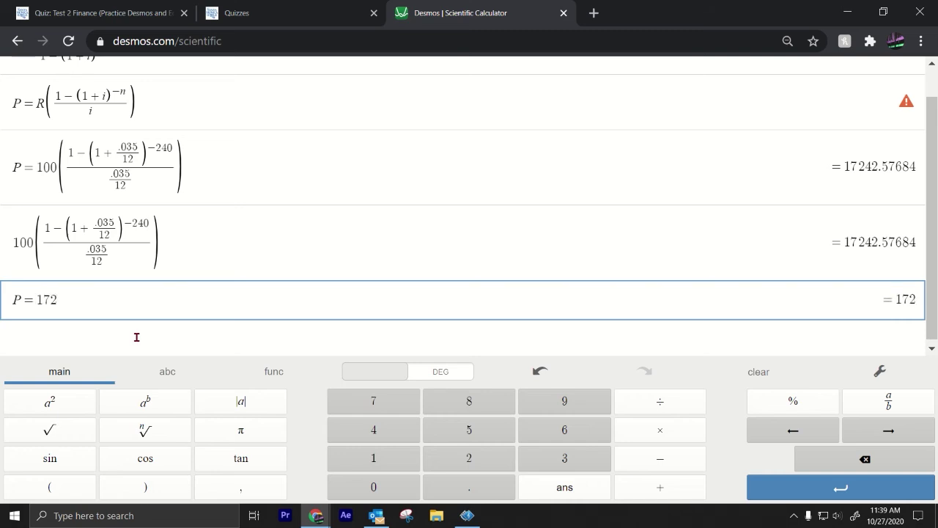
{"action": "type", "text": "42."}
{"action": "type", "text": "58"}
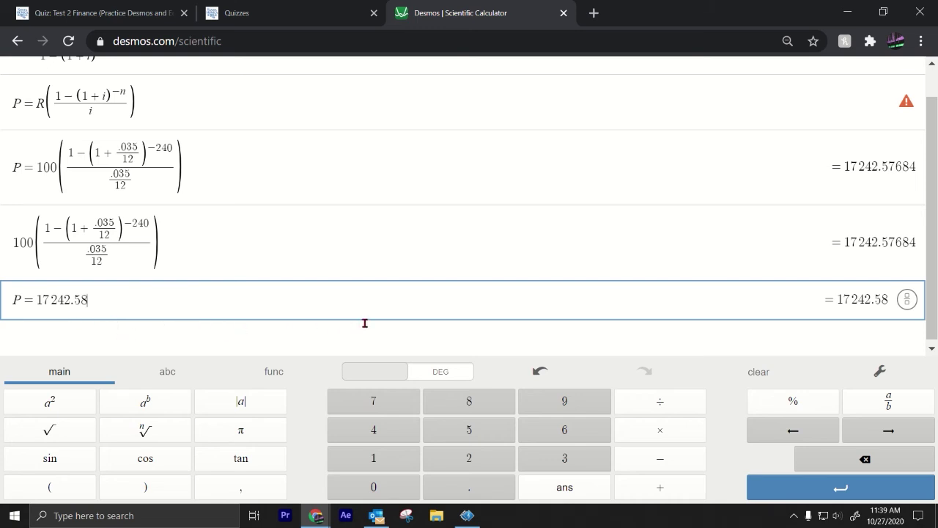
{"action": "left_click_drag", "start_coordinate": [90, 302], "coordinate": [2, 306]}
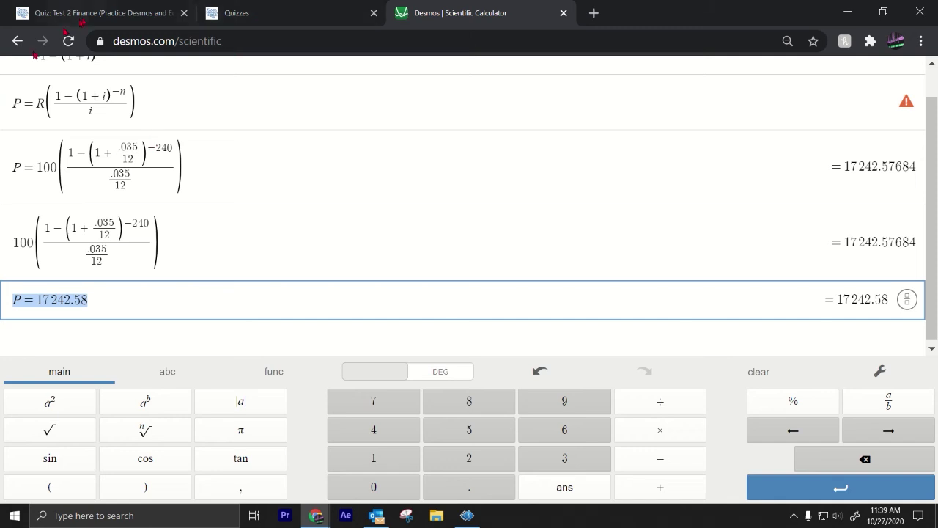
Step: Insert P=17242.58 as a LaTeX equation below the substituted formula
{"action": "left_click", "coordinate": [88, 13]}
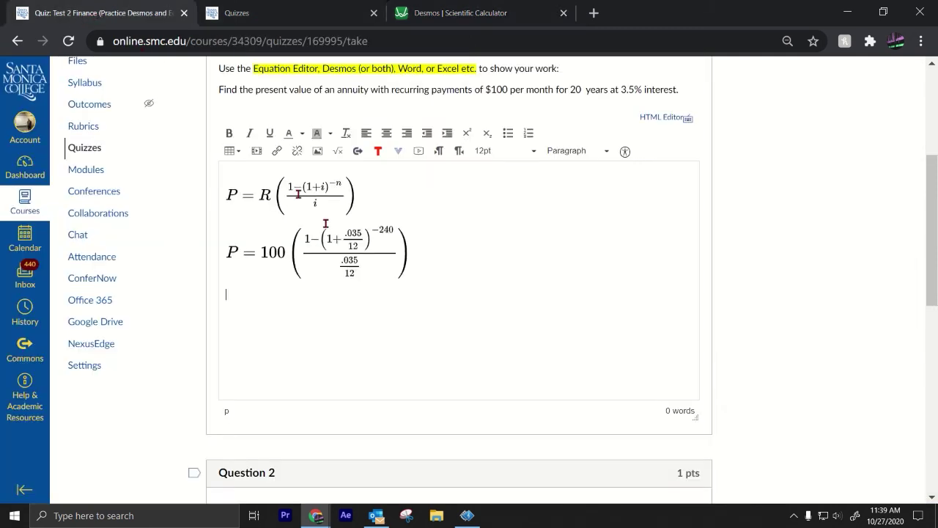
{"action": "left_click", "coordinate": [337, 150]}
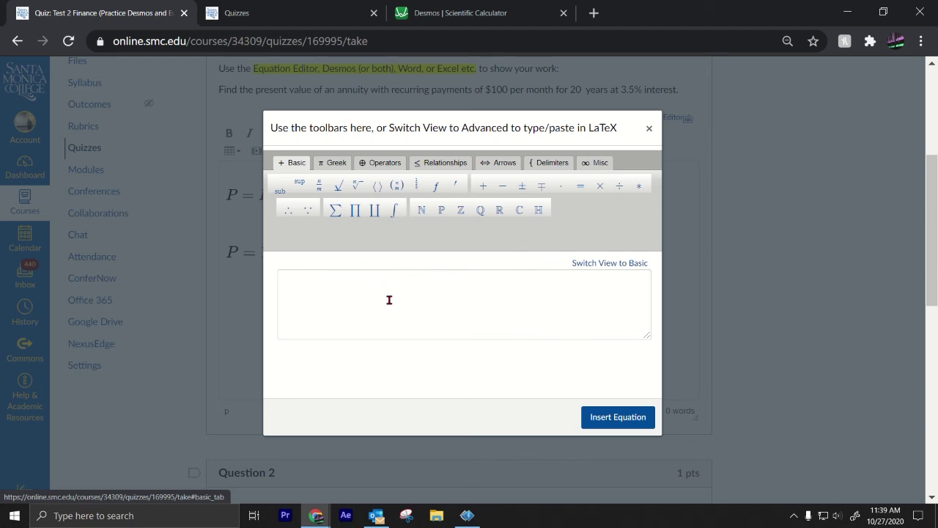
{"action": "left_click", "coordinate": [616, 264]}
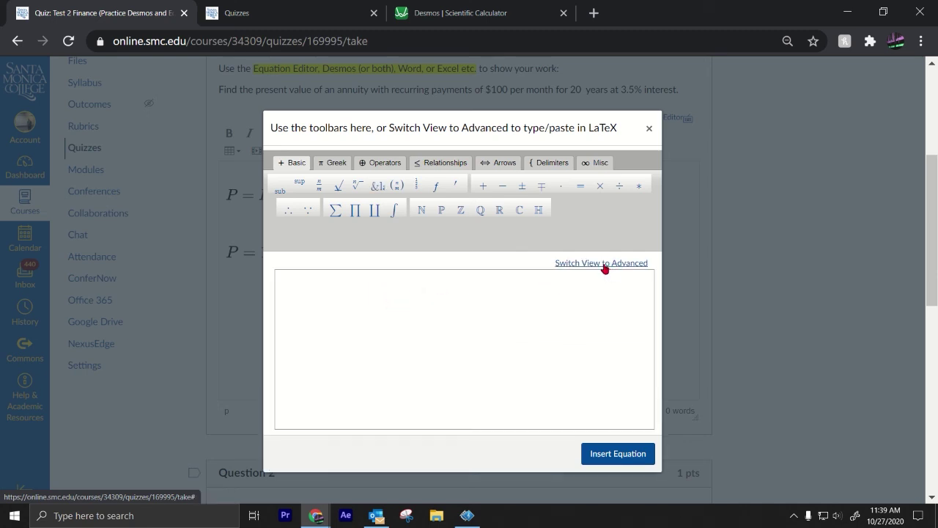
{"action": "left_click", "coordinate": [605, 265]}
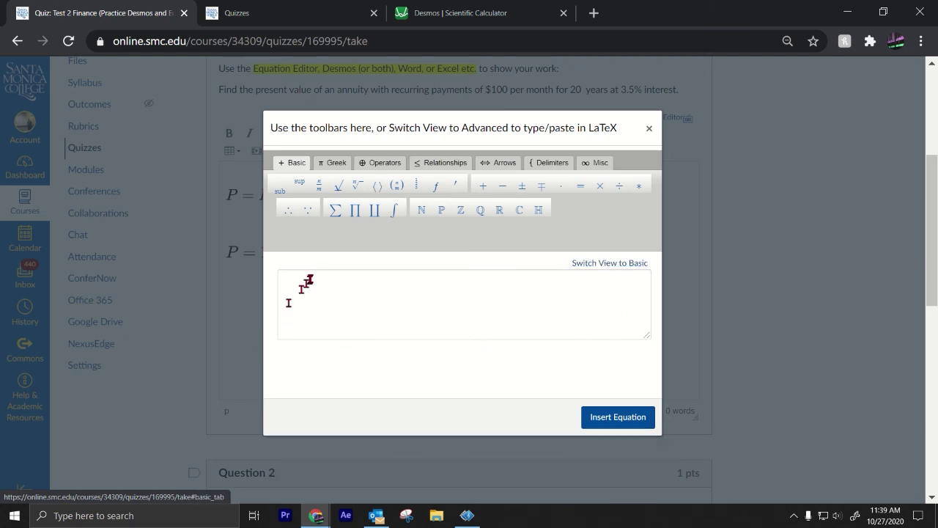
{"action": "left_click", "coordinate": [308, 290]}
{"action": "key", "text": "ctrl+v"}
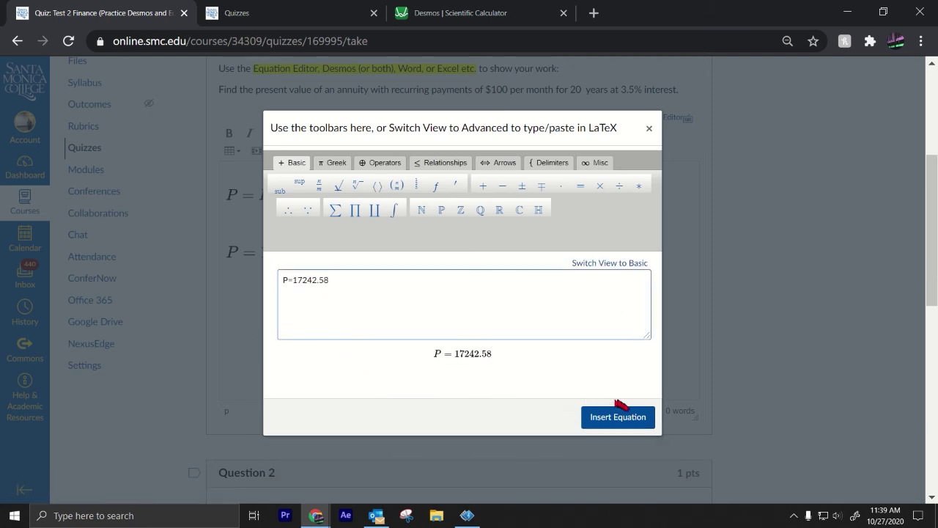
{"action": "left_click", "coordinate": [620, 416]}
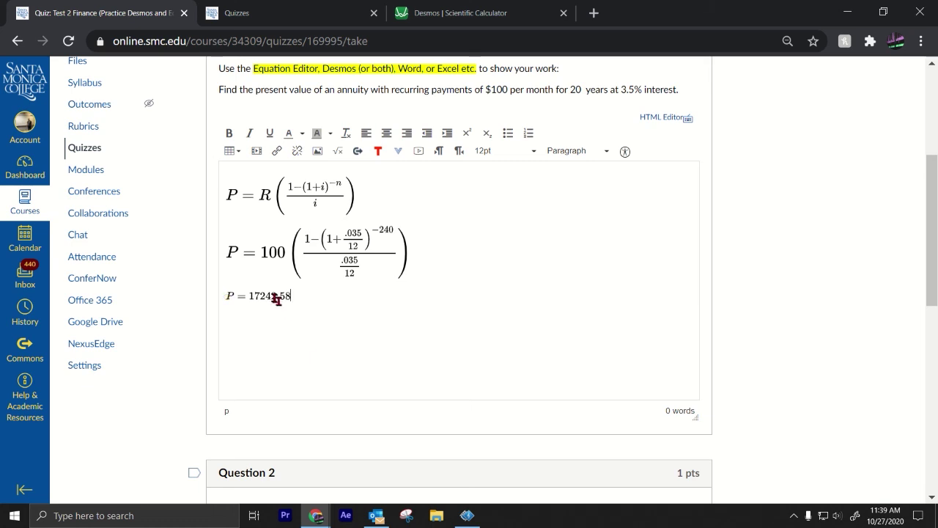
Step: Enlarge the P = 17242.58 equation image and deselect it
{"action": "left_click", "coordinate": [286, 296]}
{"action": "left_click_drag", "start_coordinate": [298, 305], "coordinate": [351, 318]}
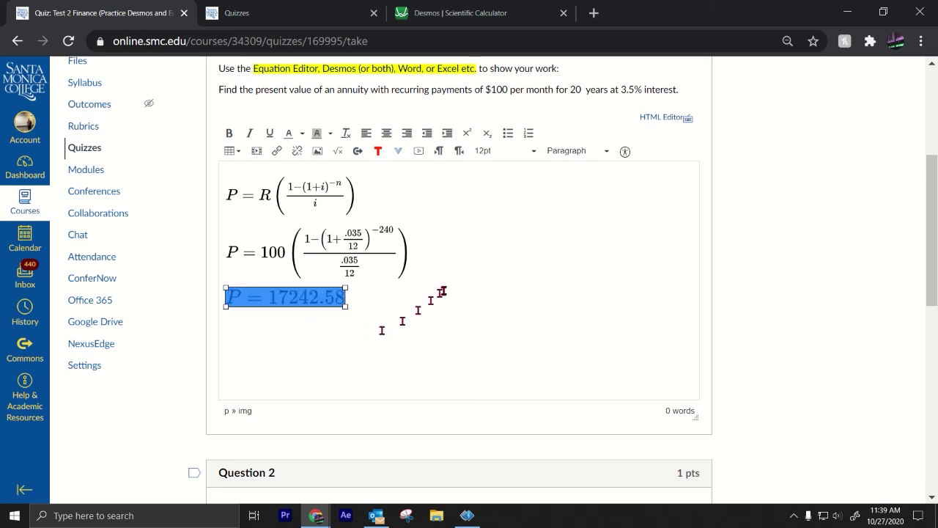
{"action": "left_click", "coordinate": [475, 269]}
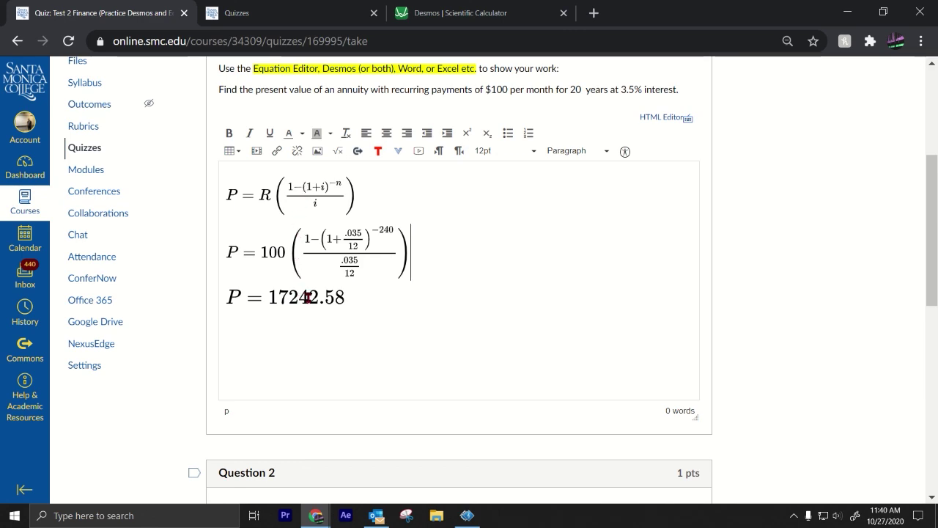
{"action": "scroll", "coordinate": [308, 301], "scroll_direction": "down", "scroll_amount": 1}
{"action": "scroll", "coordinate": [308, 314], "scroll_direction": "up", "scroll_amount": 2}
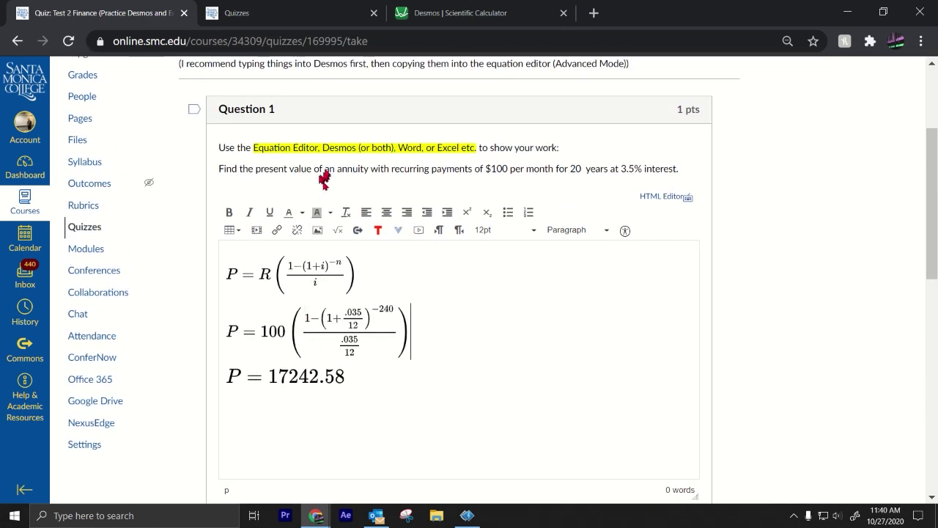